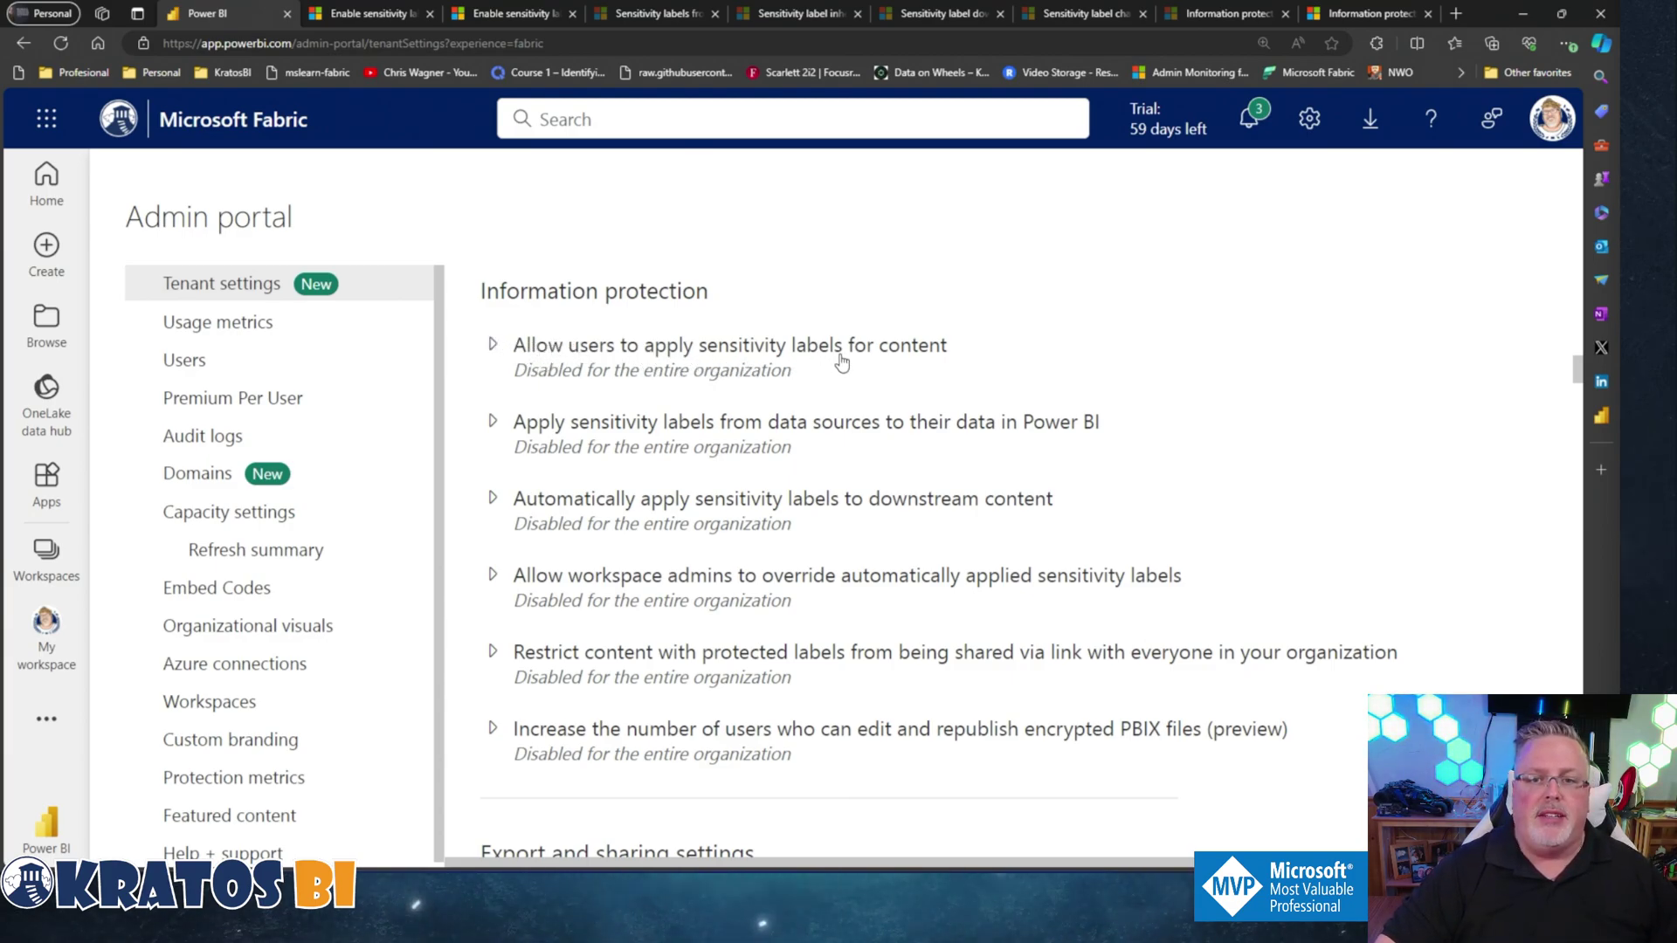
Expand 'Allow users to apply sensitivity labels for content' and view its Licensing and requirements documentation.
{"action": "left_click", "coordinate": [522, 353]}
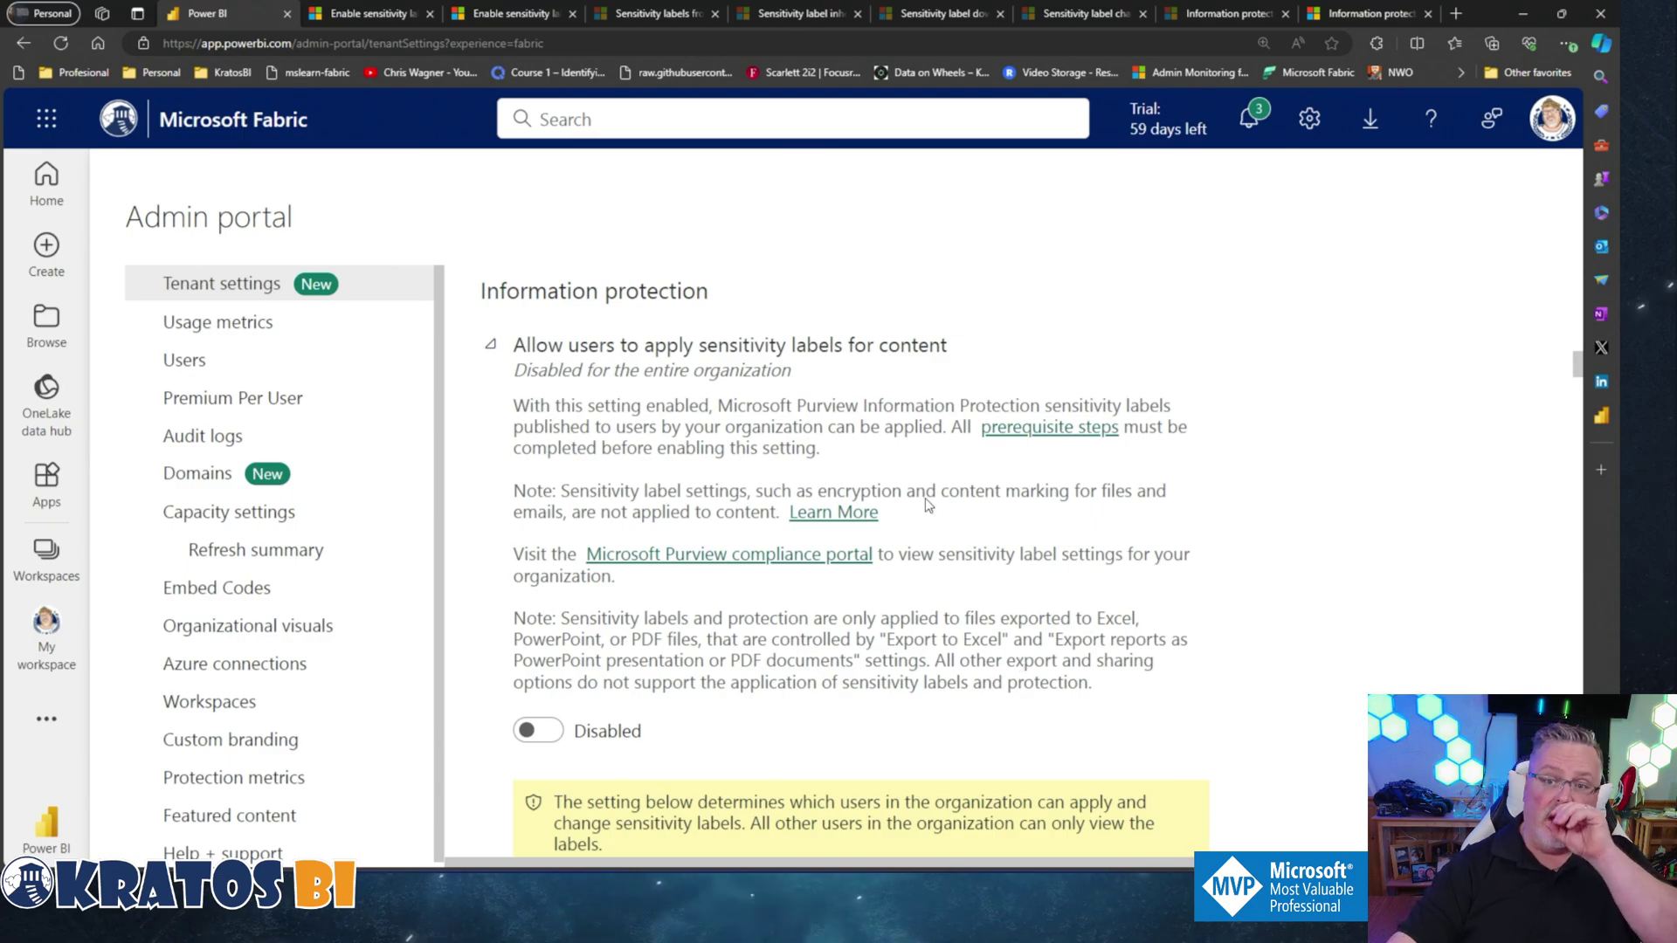
{"action": "left_click", "coordinate": [385, 15]}
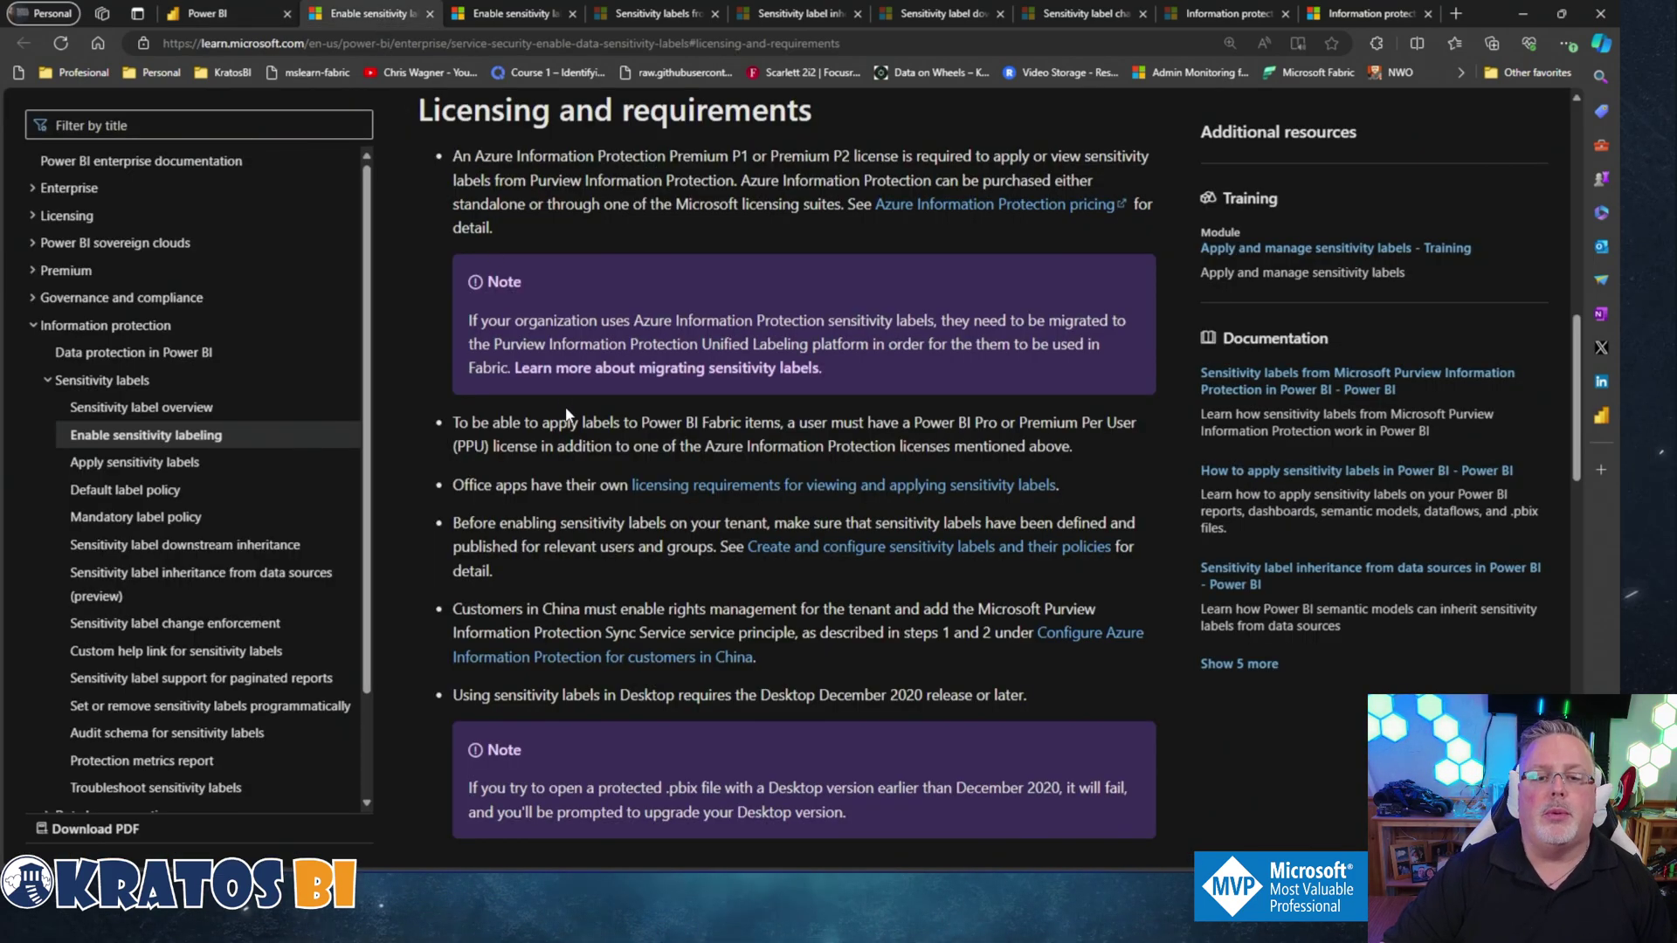
Read the licensing requirements: Azure Information Protection Premium P1 or P2 plus Power BI Pro or PPU.
{"action": "scroll", "coordinate": [566, 406], "scroll_direction": "up", "scroll_amount": 1}
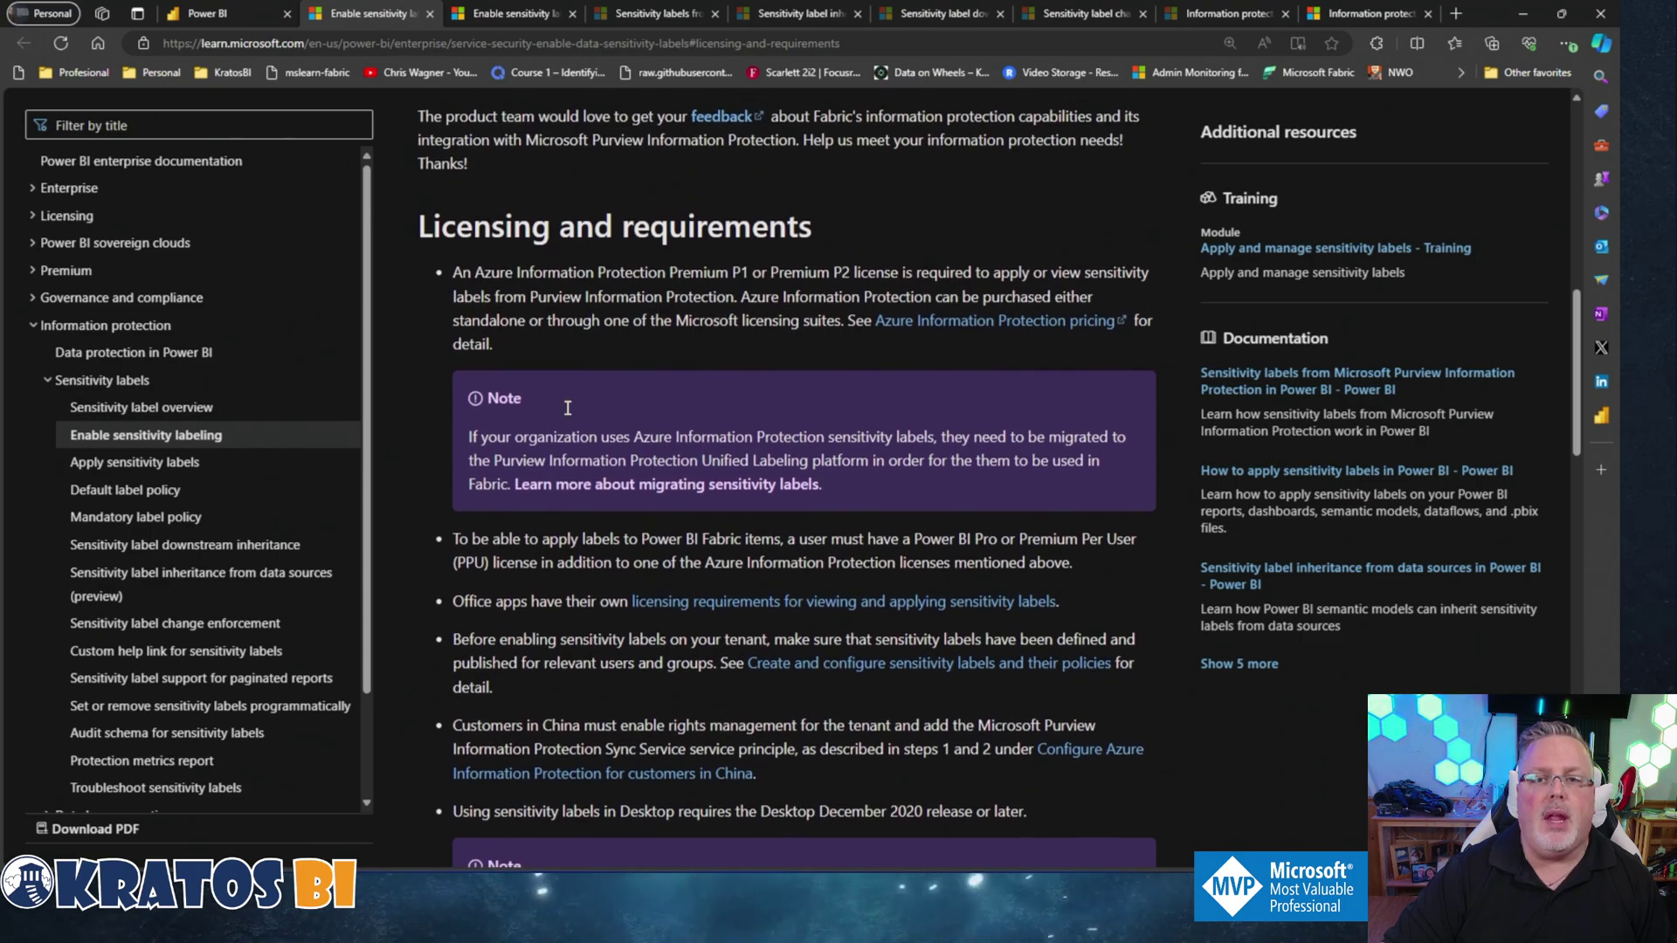
{"action": "scroll", "coordinate": [566, 406], "scroll_direction": "down", "scroll_amount": 1}
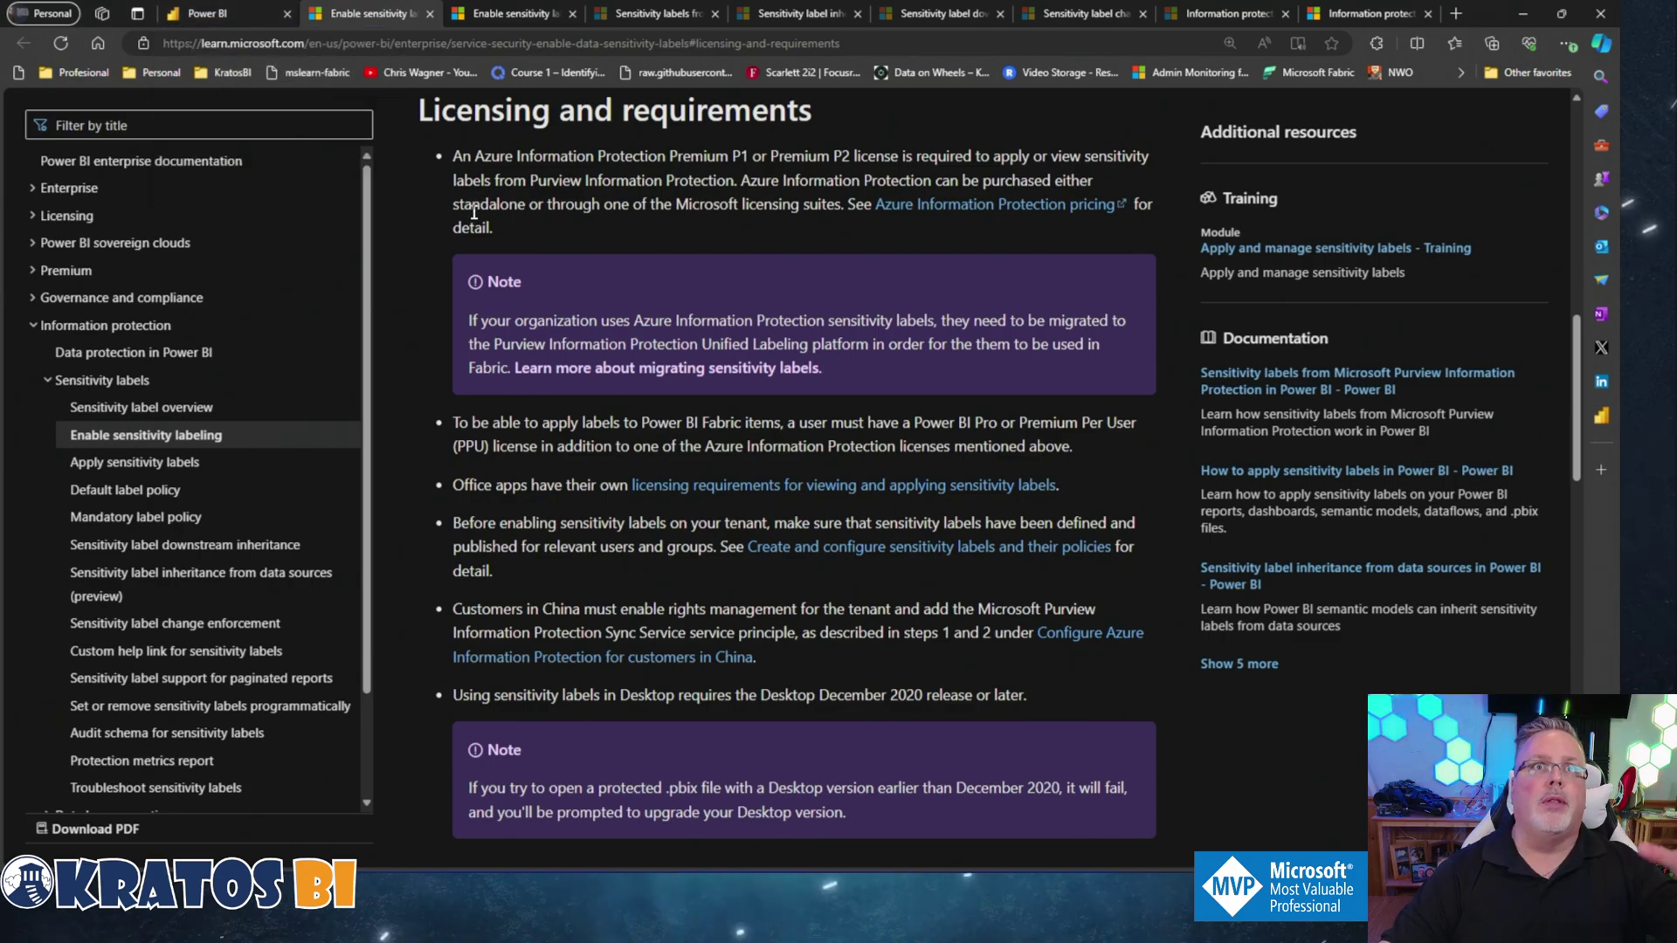
{"action": "scroll", "coordinate": [512, 337], "scroll_direction": "down", "scroll_amount": 2}
{"action": "scroll", "coordinate": [512, 339], "scroll_direction": "up", "scroll_amount": 3}
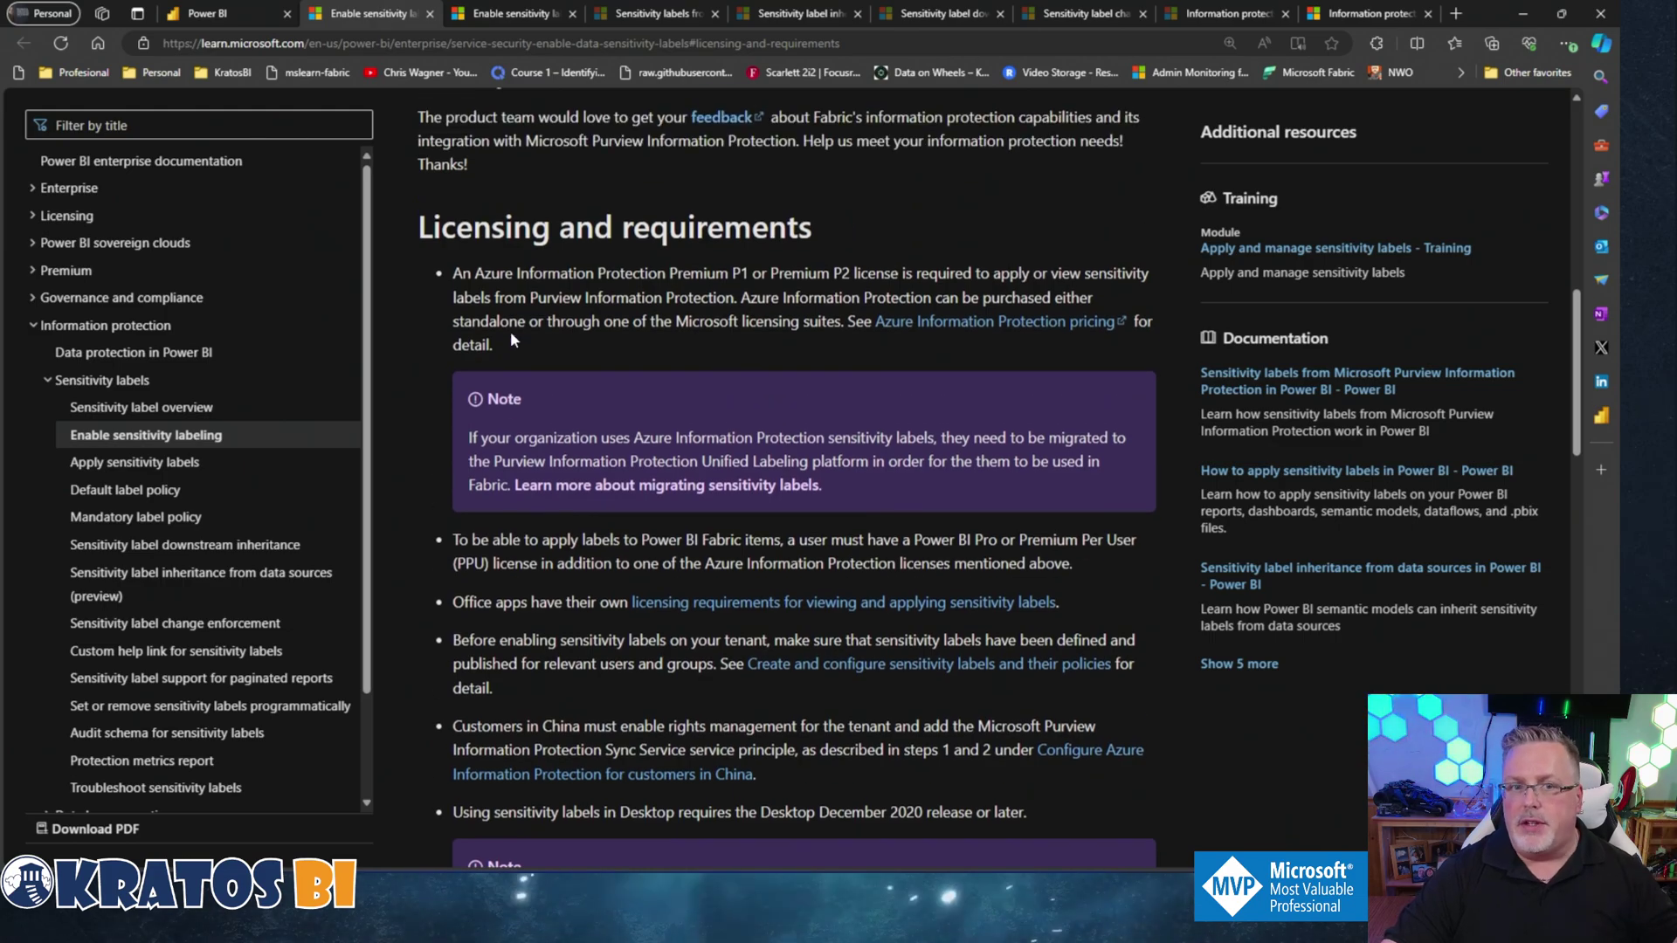
{"action": "scroll", "coordinate": [511, 338], "scroll_direction": "down", "scroll_amount": 1}
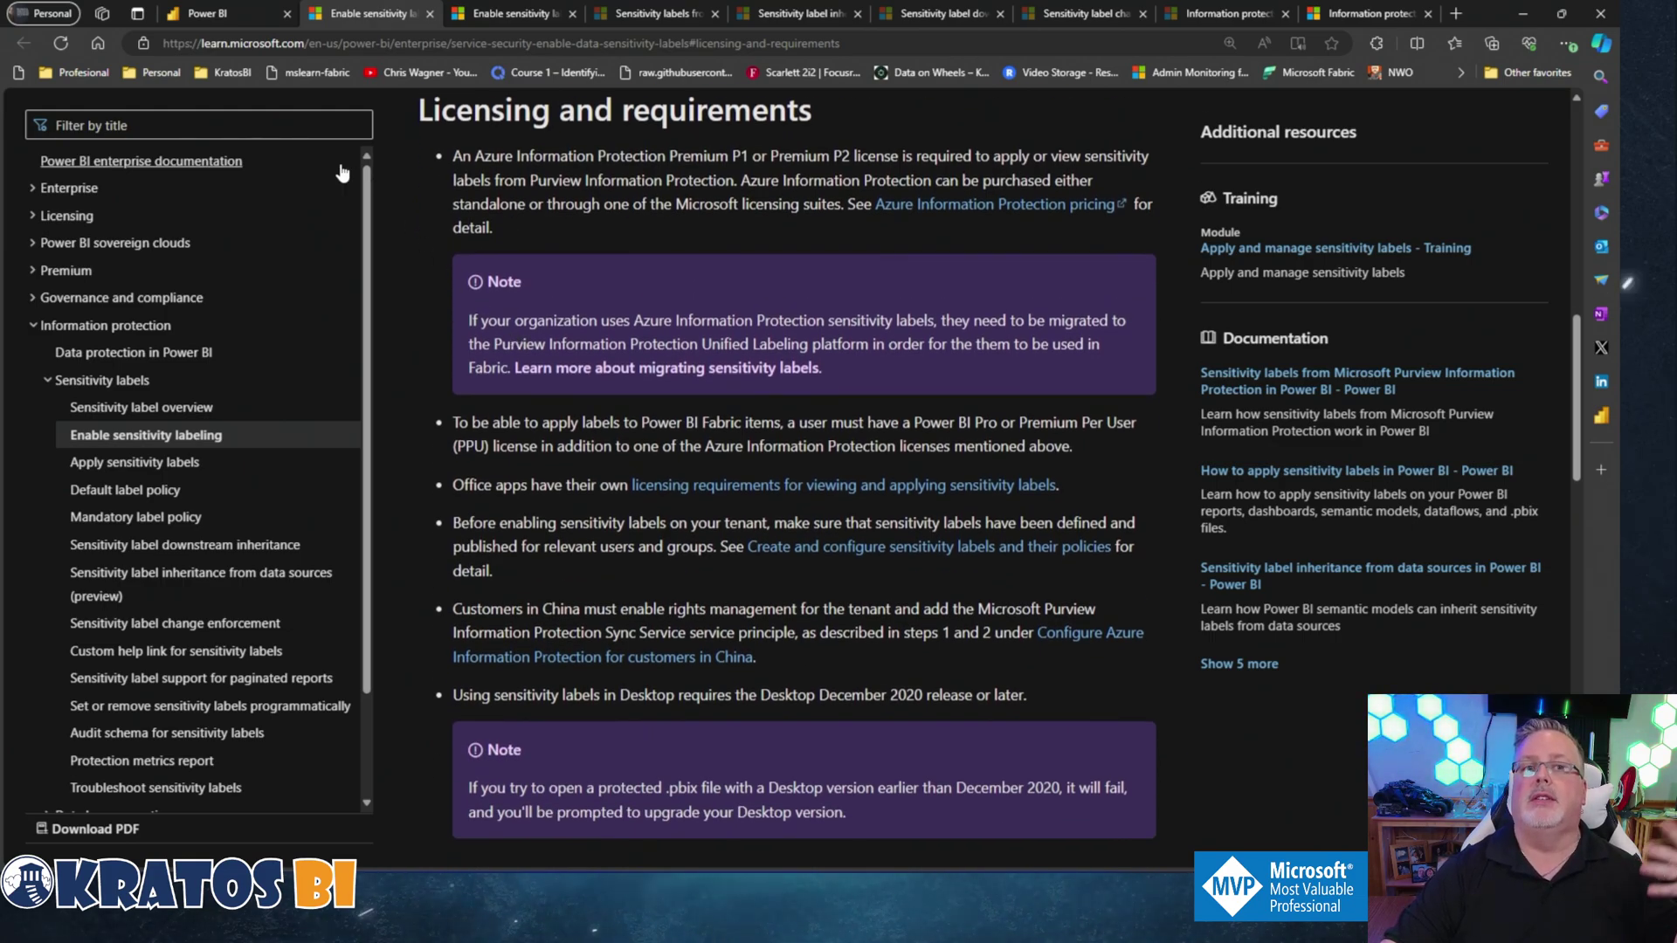
Collapse the content-labels setting, review 'Apply sensitivity labels from data sources', then glance at its documentation.
{"action": "left_click", "coordinate": [224, 19]}
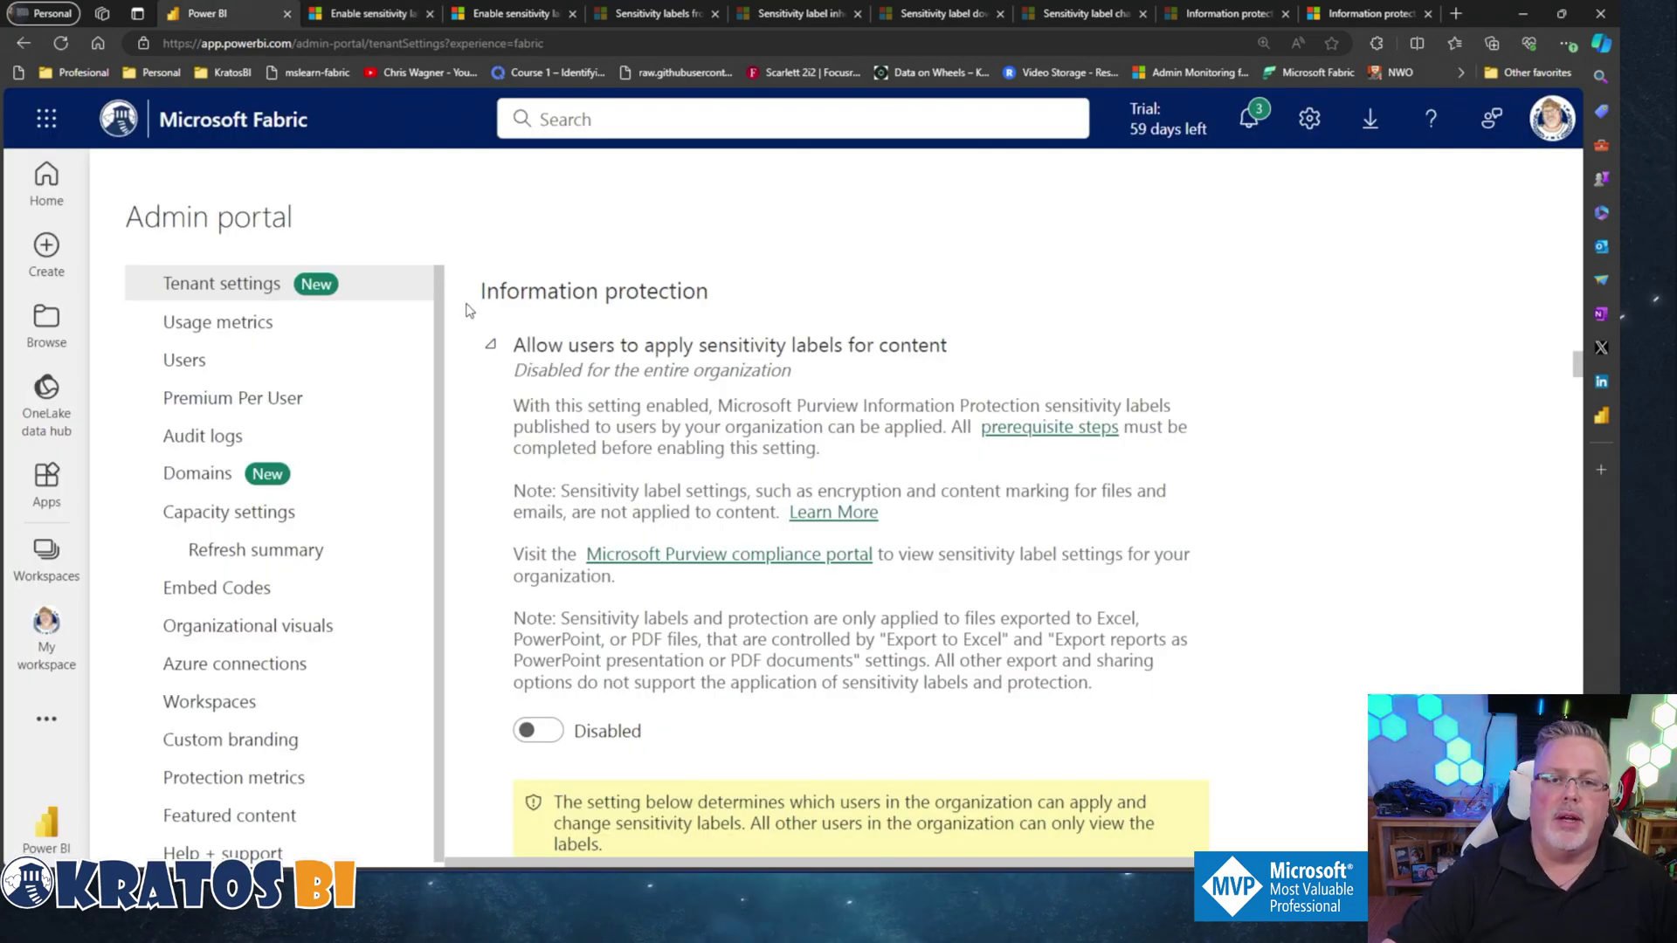
{"action": "left_click", "coordinate": [490, 348]}
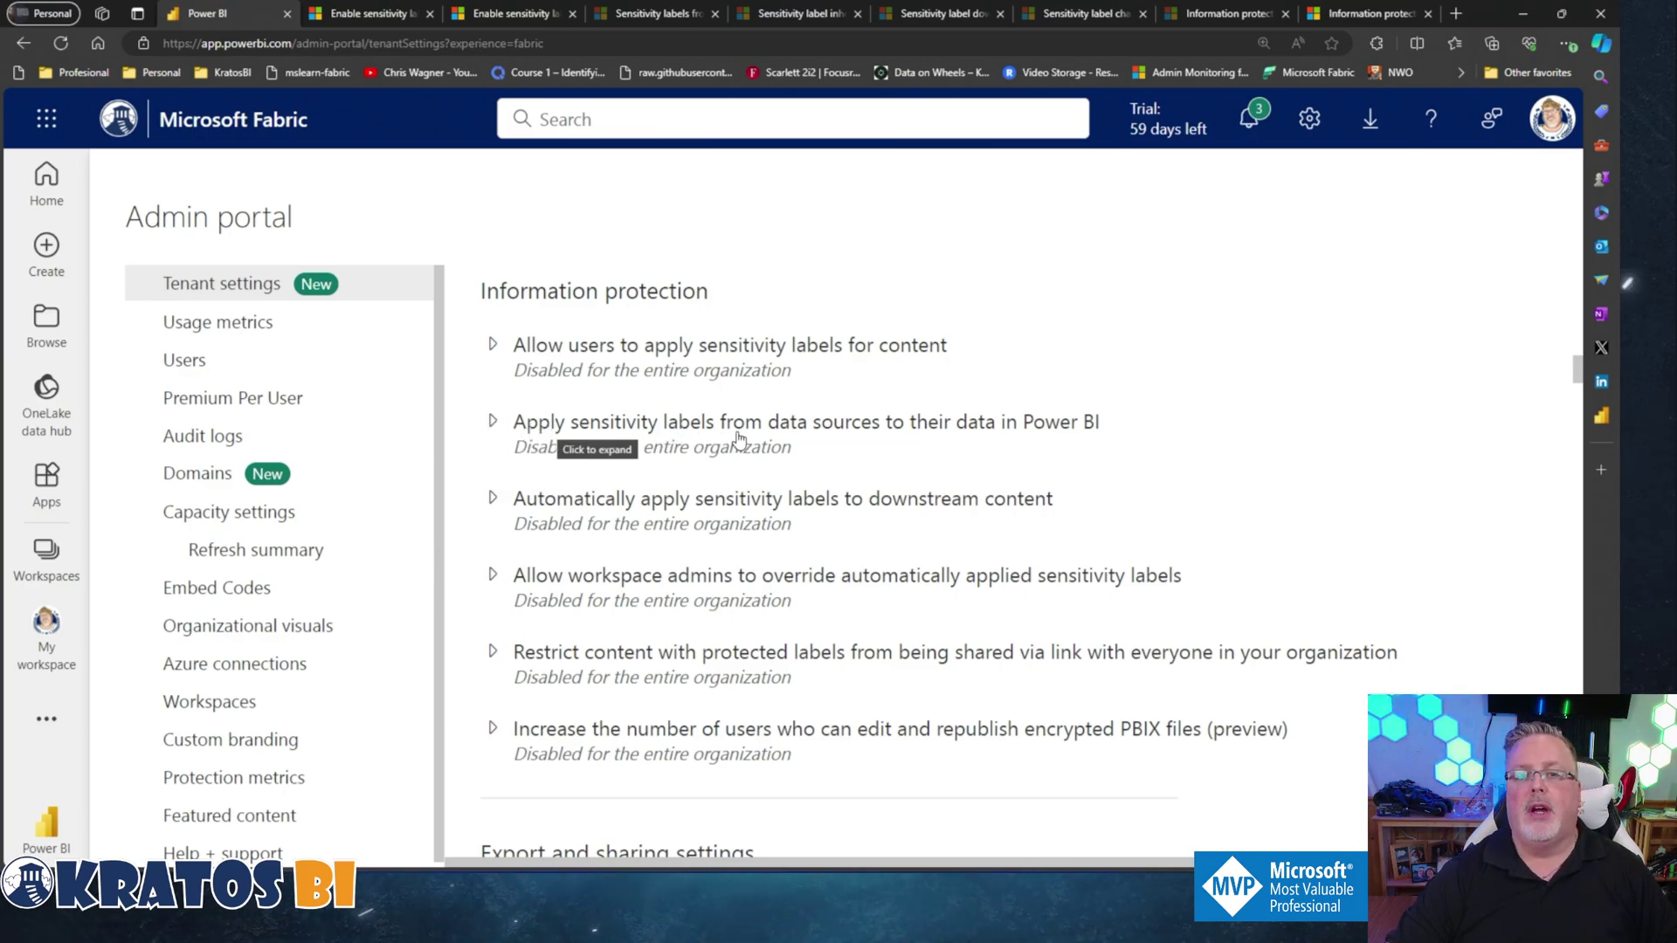
{"action": "left_click", "coordinate": [493, 425]}
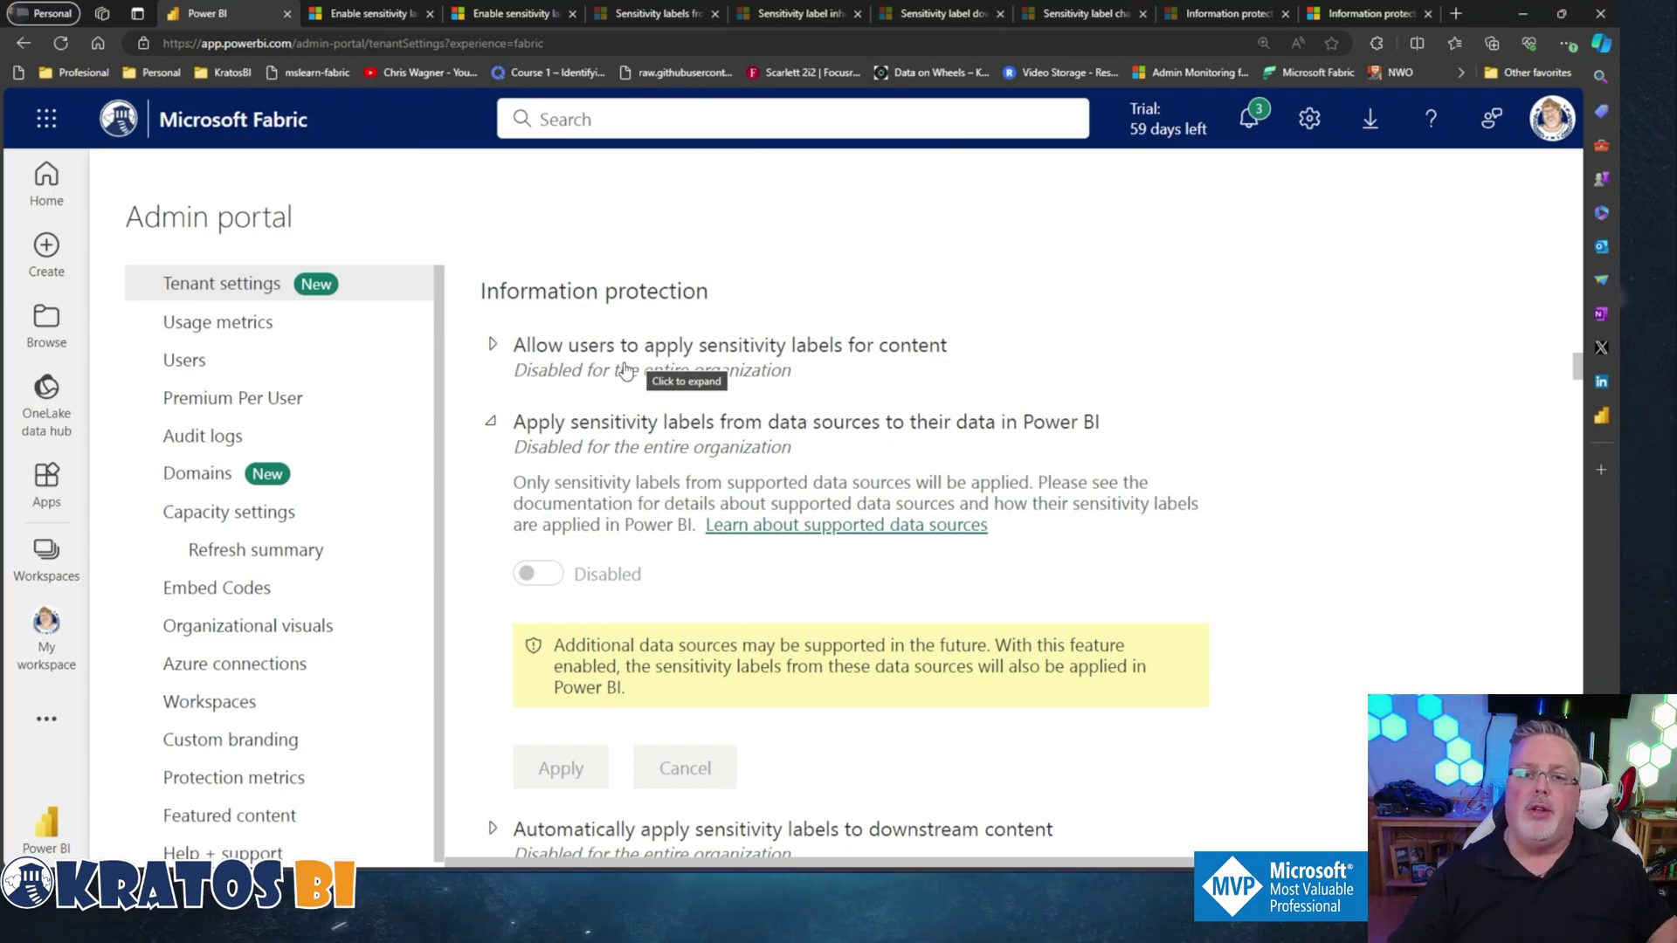
{"action": "left_click", "coordinate": [529, 436]}
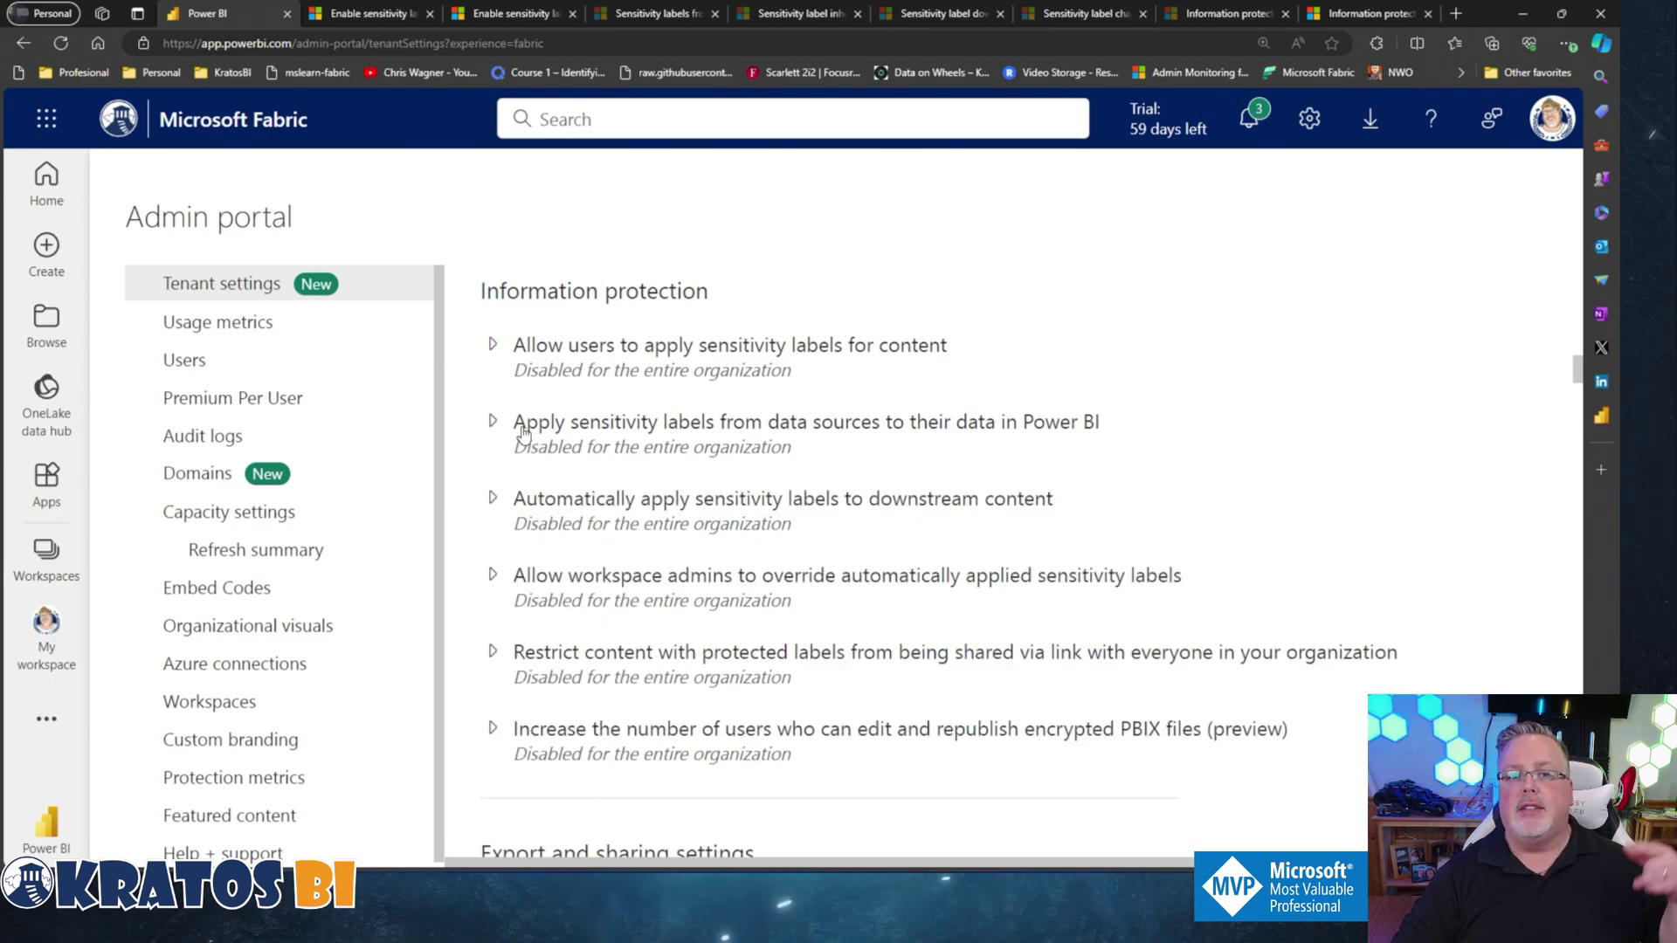
{"action": "left_click", "coordinate": [522, 14]}
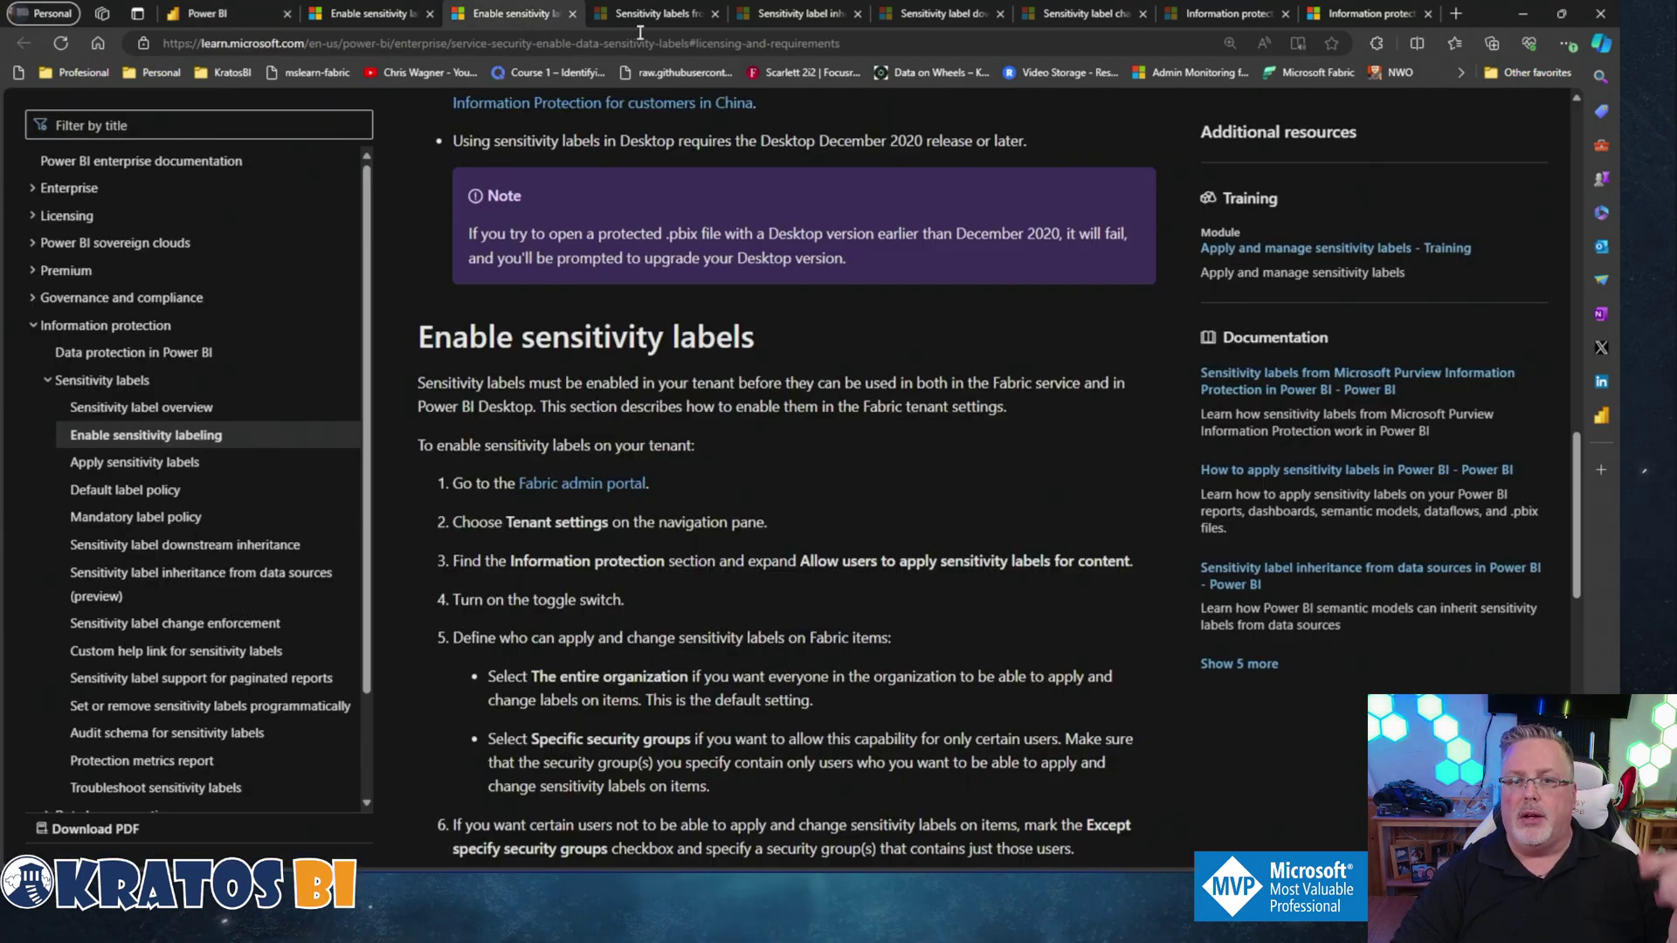
{"action": "left_click", "coordinate": [224, 18]}
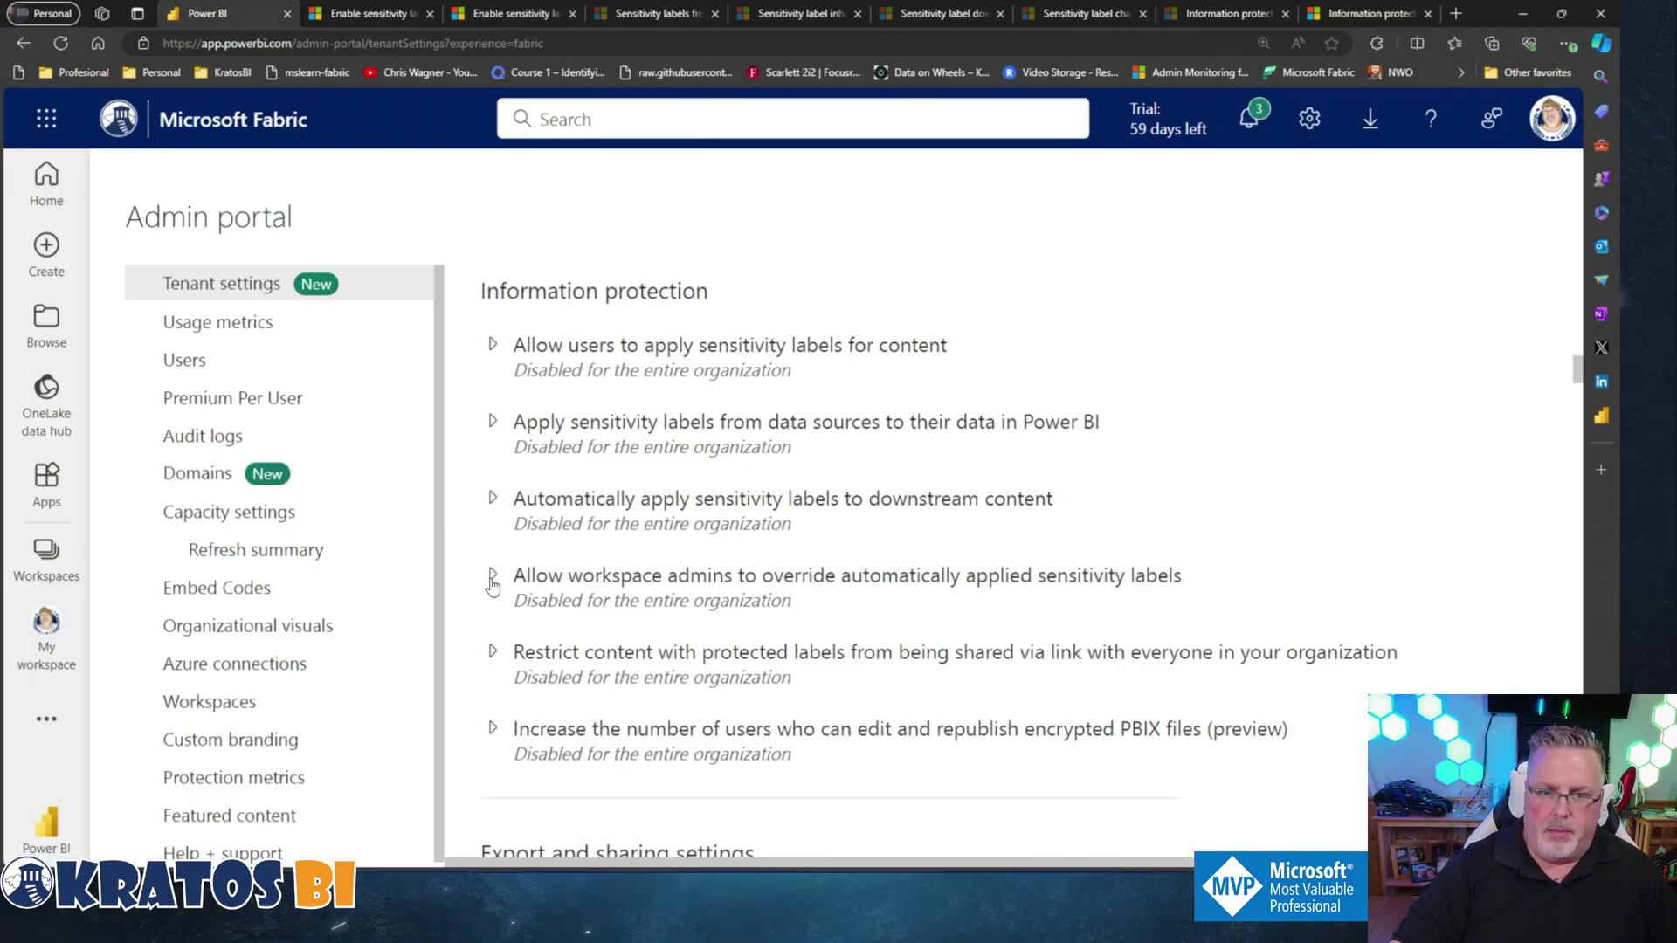
{"action": "left_click", "coordinate": [493, 499]}
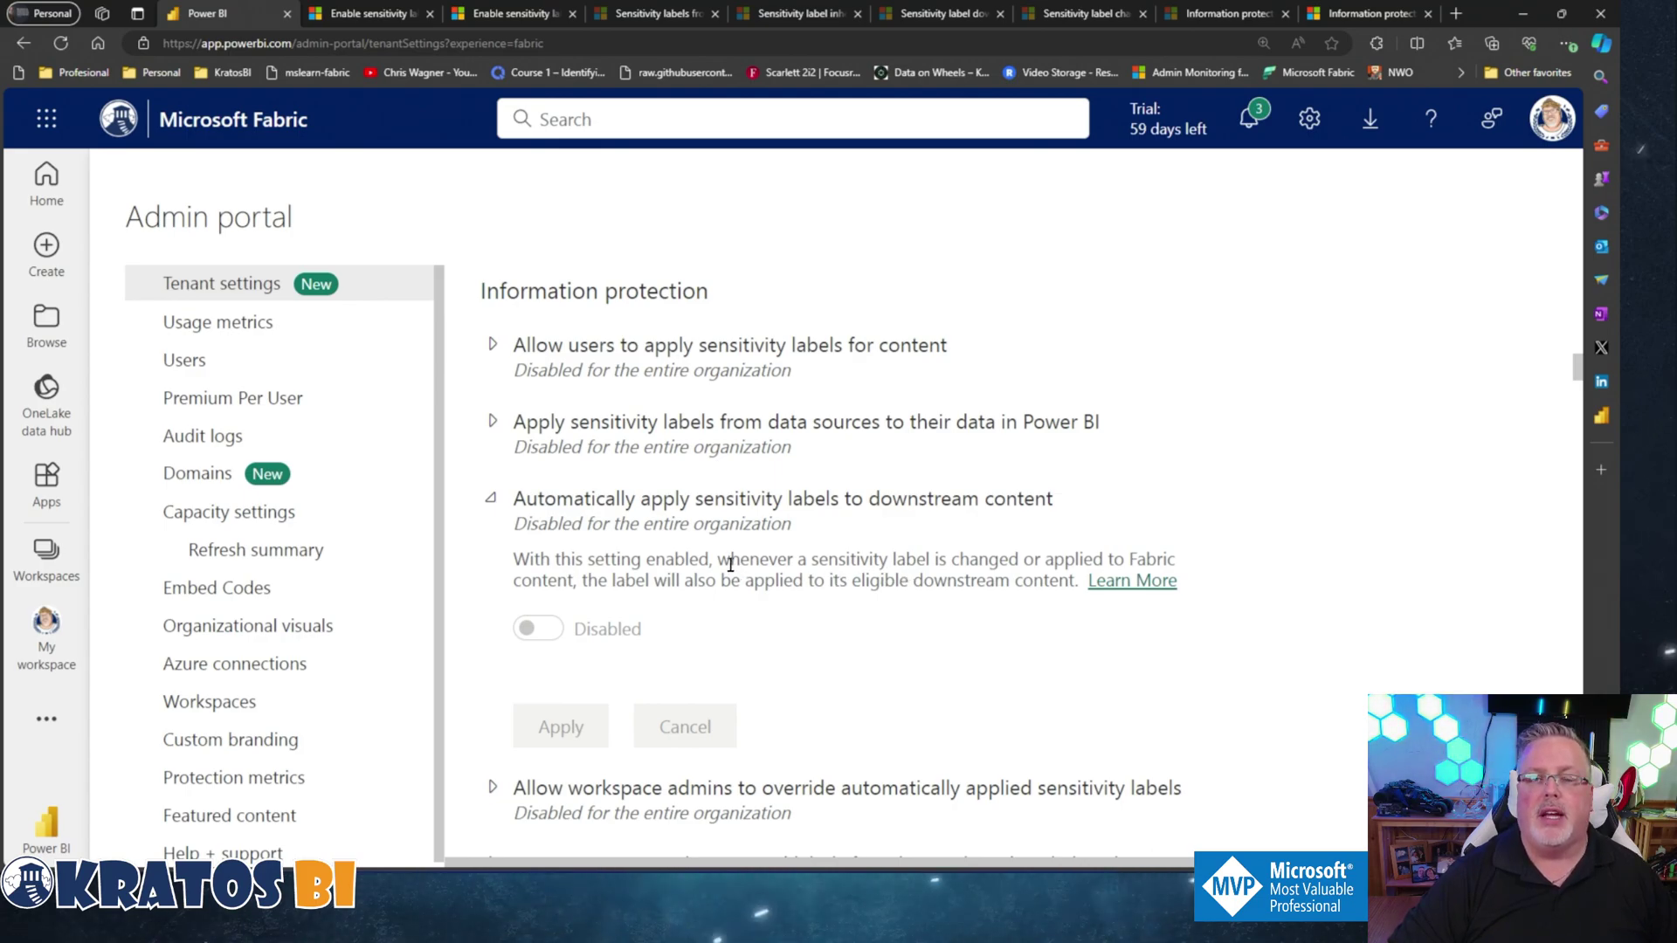
{"action": "left_click", "coordinate": [493, 499]}
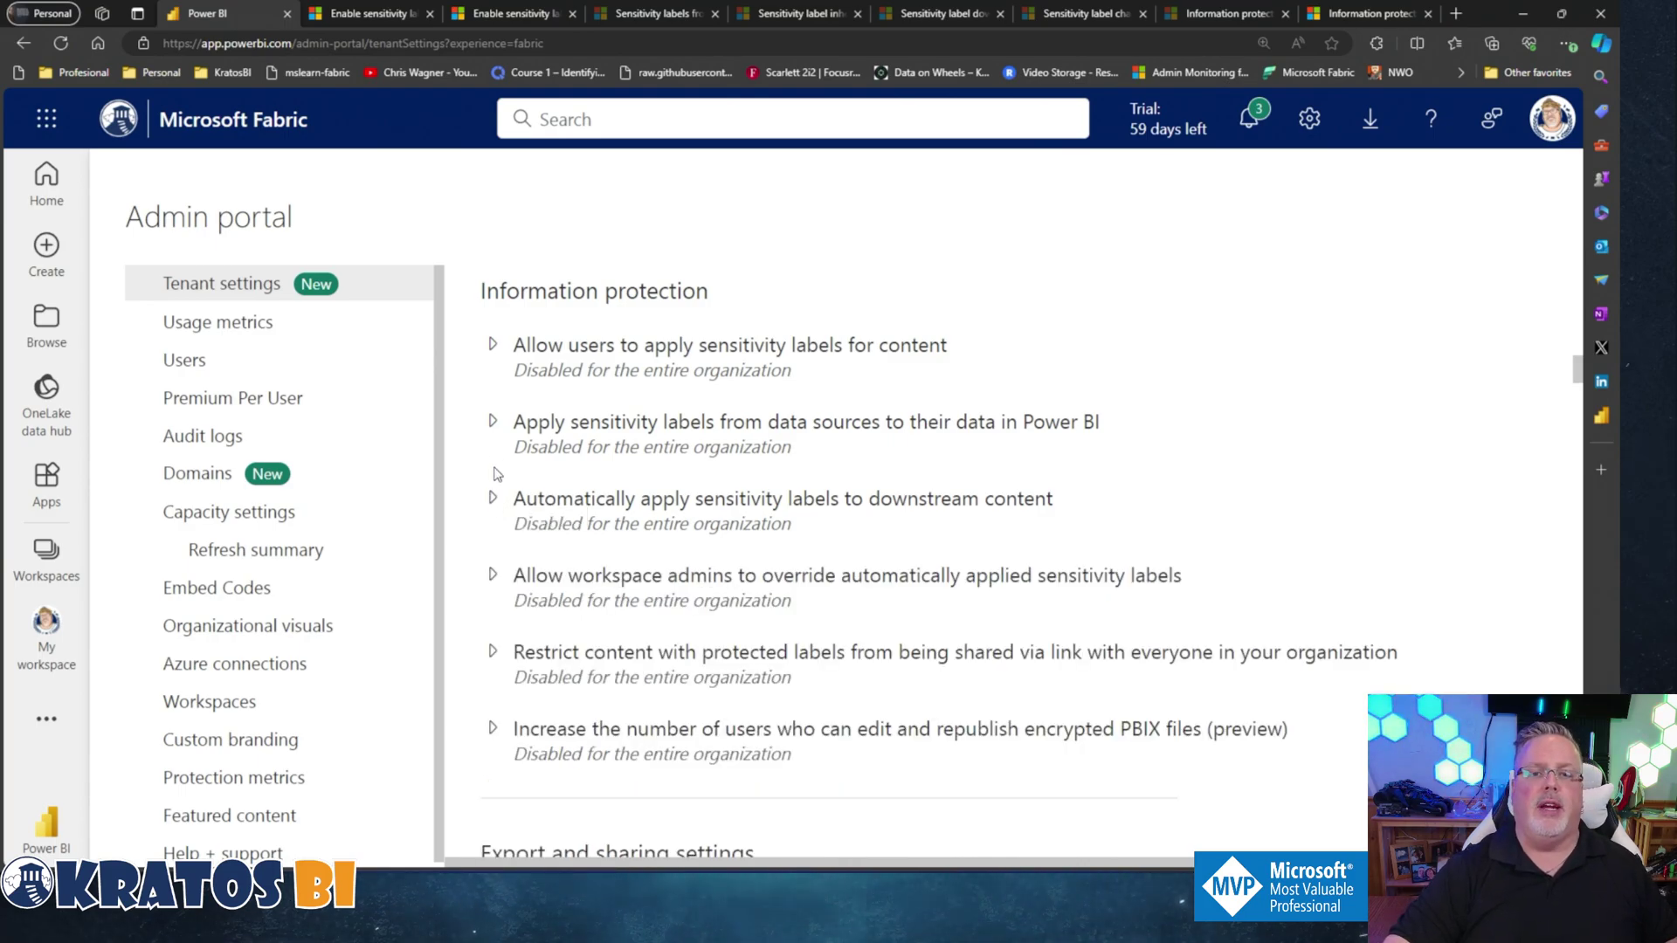
{"action": "left_click", "coordinate": [500, 351]}
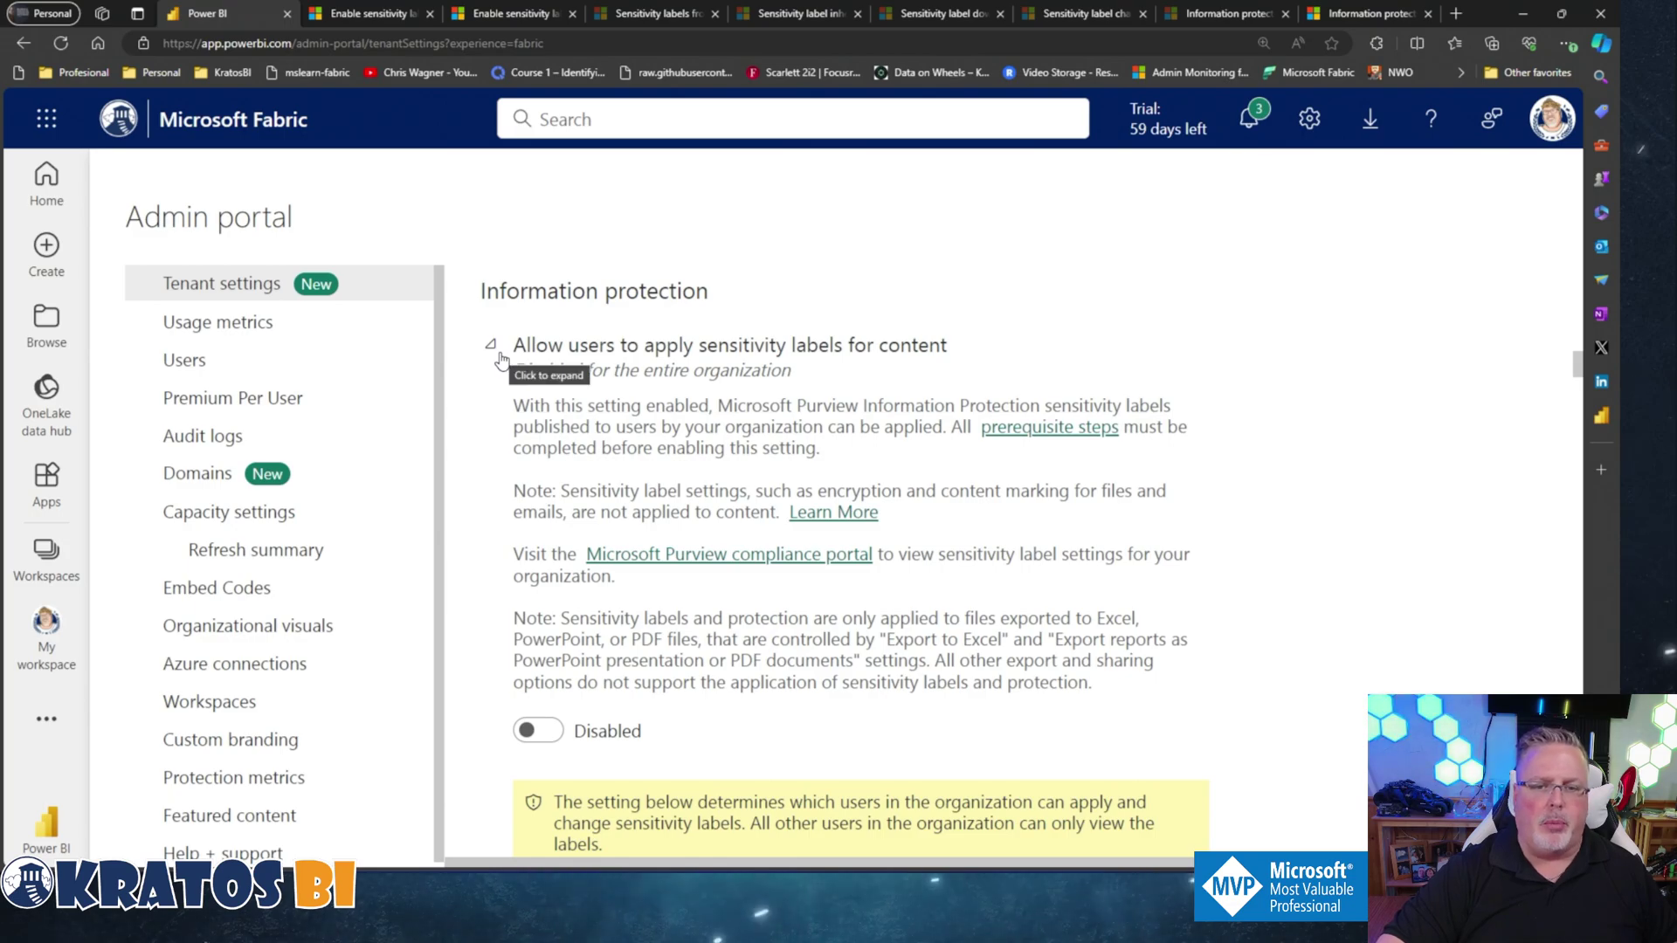
{"action": "left_click", "coordinate": [501, 360]}
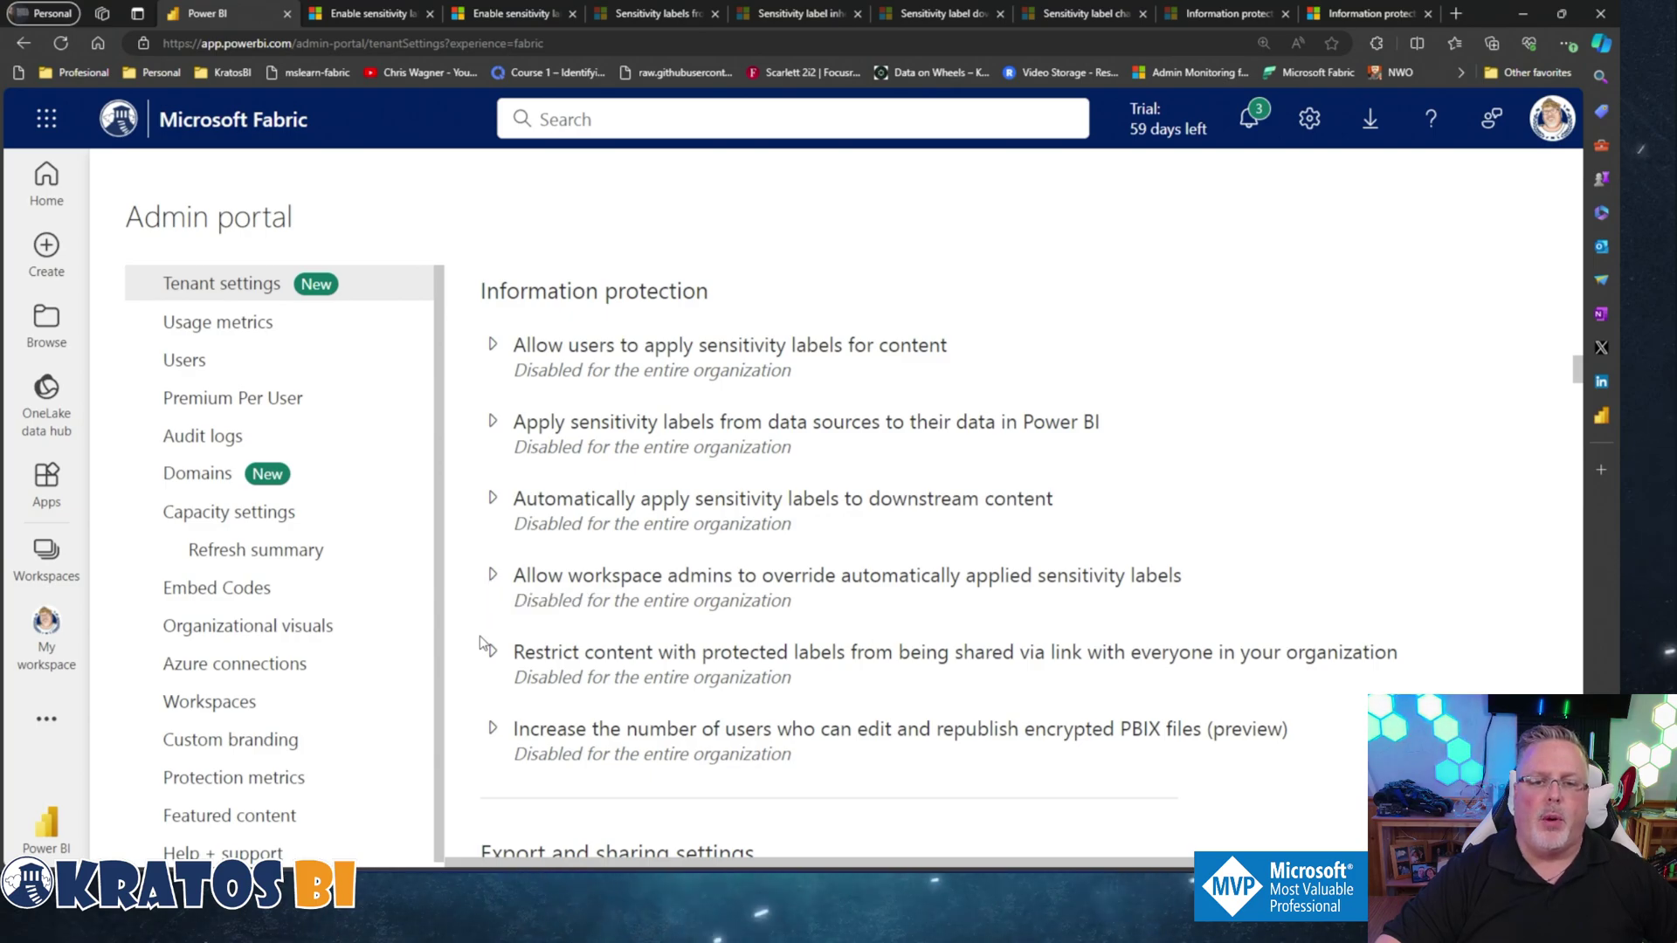
{"action": "left_click", "coordinate": [492, 576]}
{"action": "scroll", "coordinate": [495, 586], "scroll_direction": "down", "scroll_amount": 2}
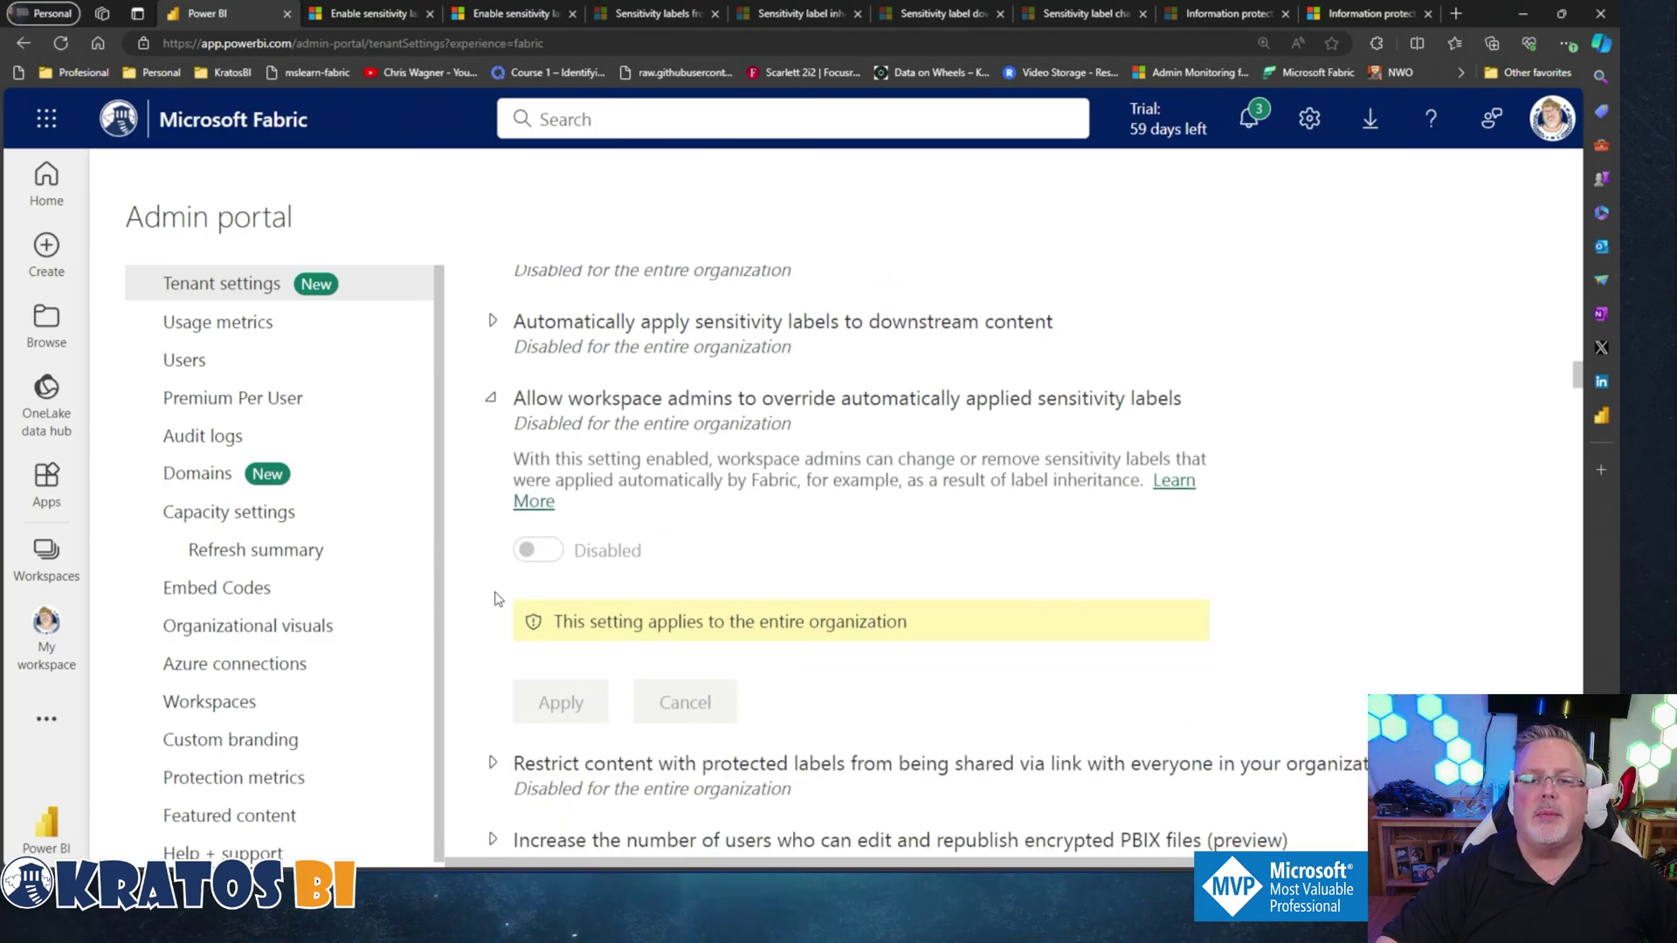
{"action": "scroll", "coordinate": [495, 592], "scroll_direction": "up", "scroll_amount": 2}
{"action": "left_click", "coordinate": [494, 576]}
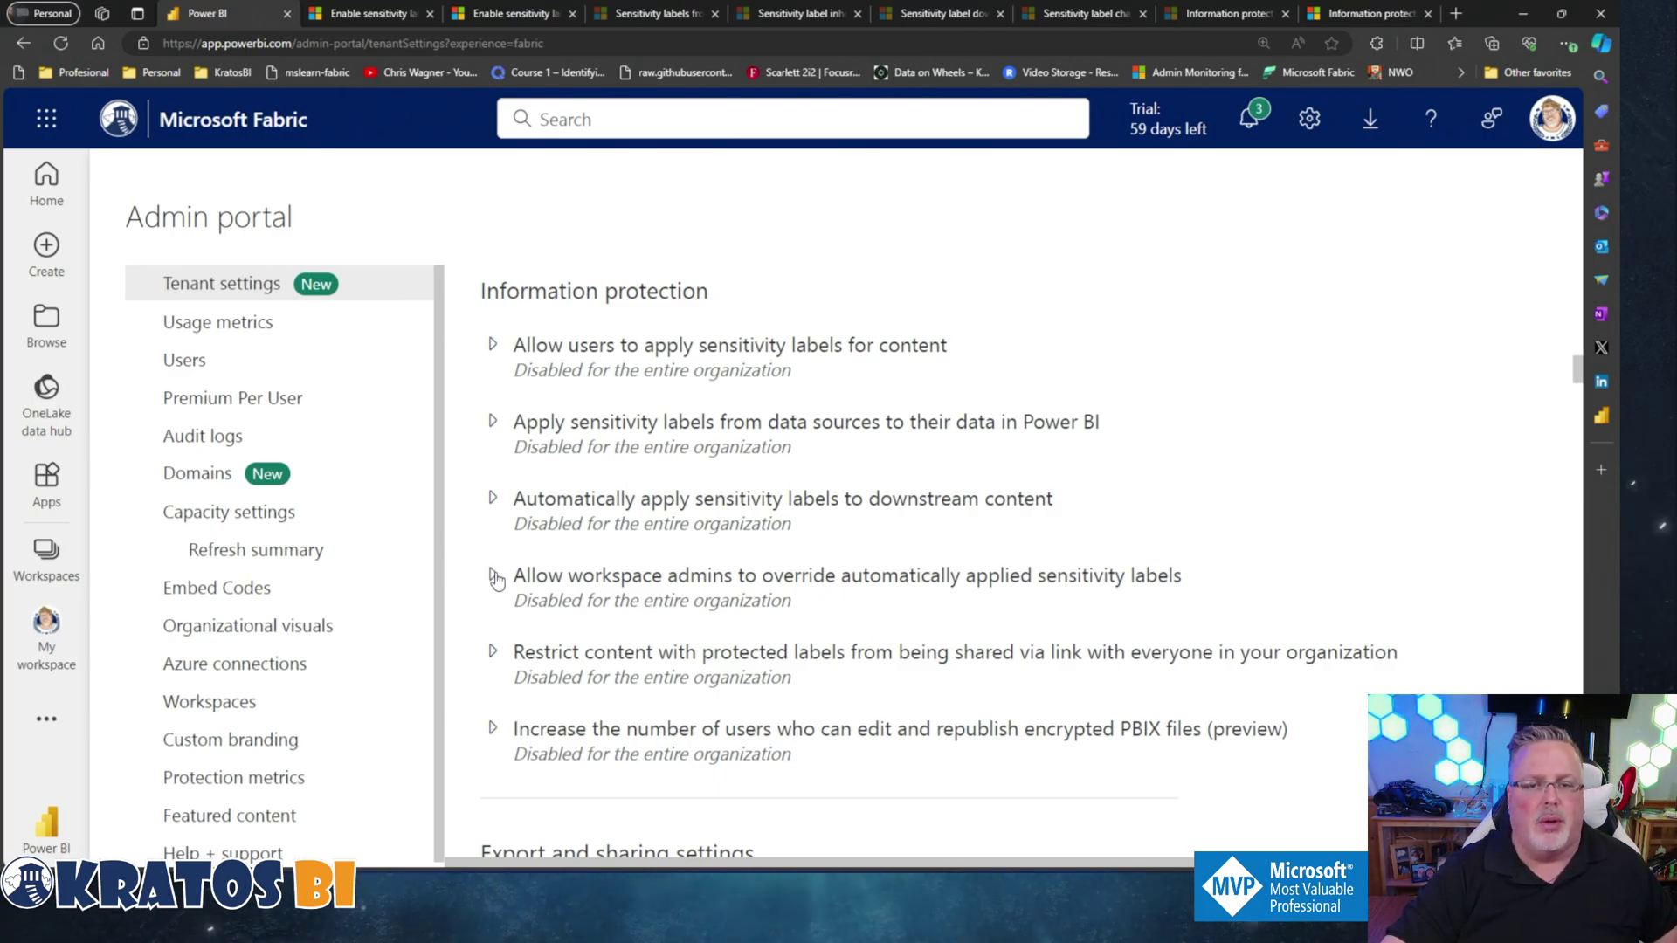
Expand 'Restrict content with protected labels from being shared via link with everyone in your organization'.
{"action": "left_click", "coordinate": [492, 654]}
{"action": "scroll", "coordinate": [497, 646], "scroll_direction": "down", "scroll_amount": 3}
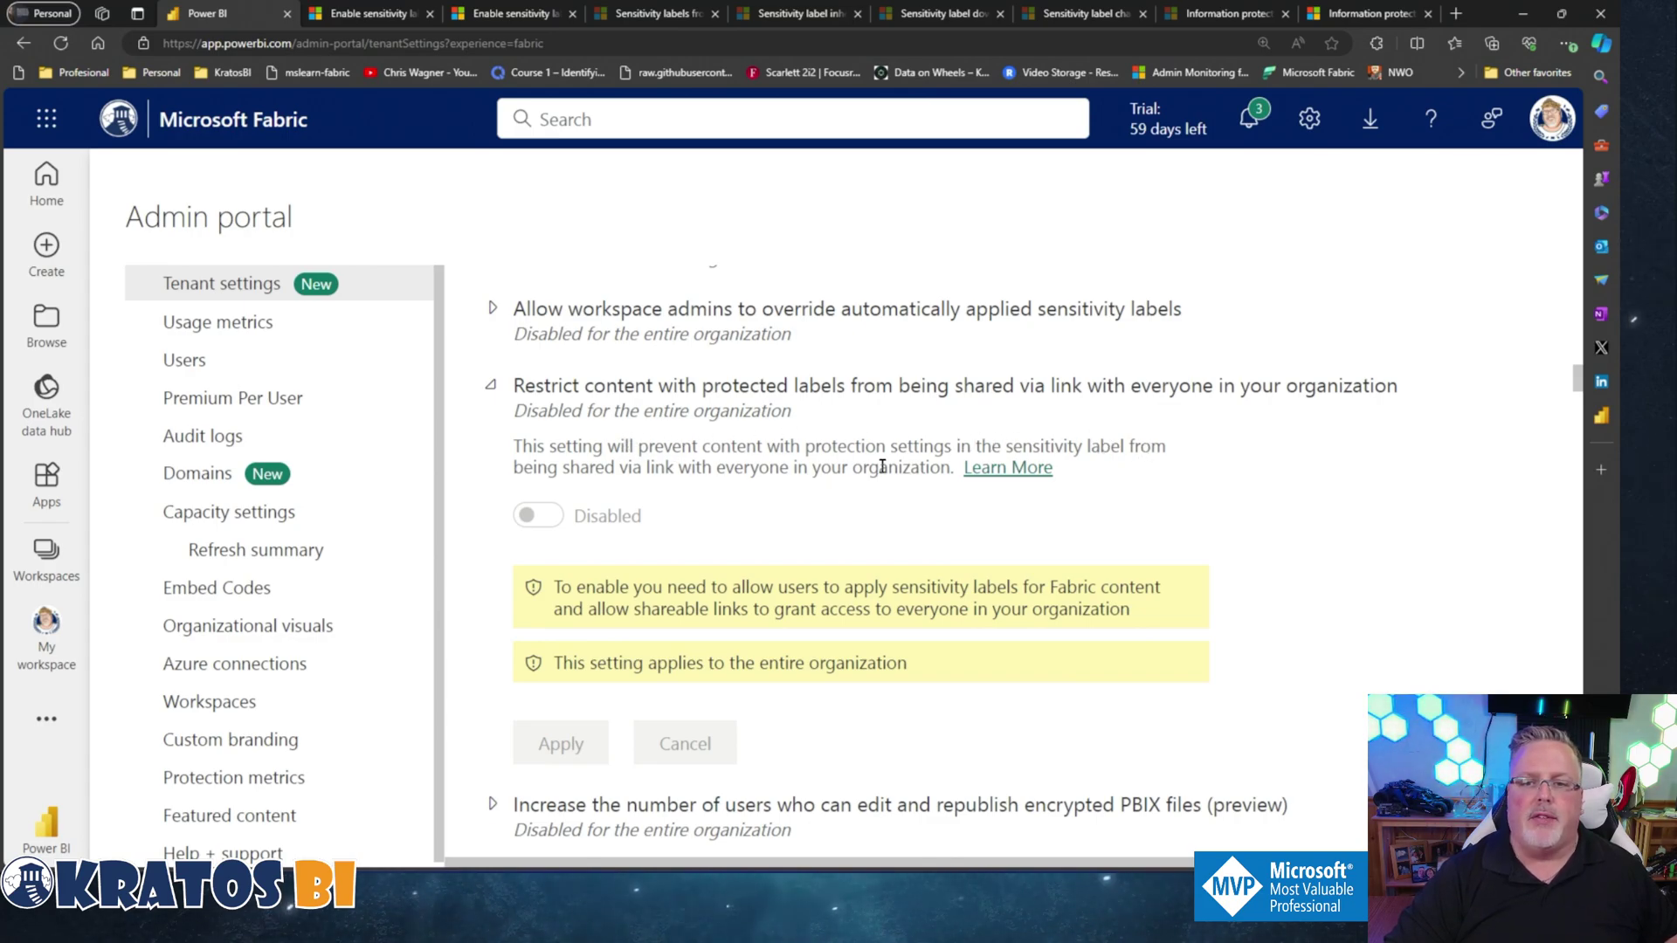
Read the Sensitivity label downstream inheritance article down to its organization-wide automatic labeling example.
{"action": "left_click", "coordinate": [985, 22]}
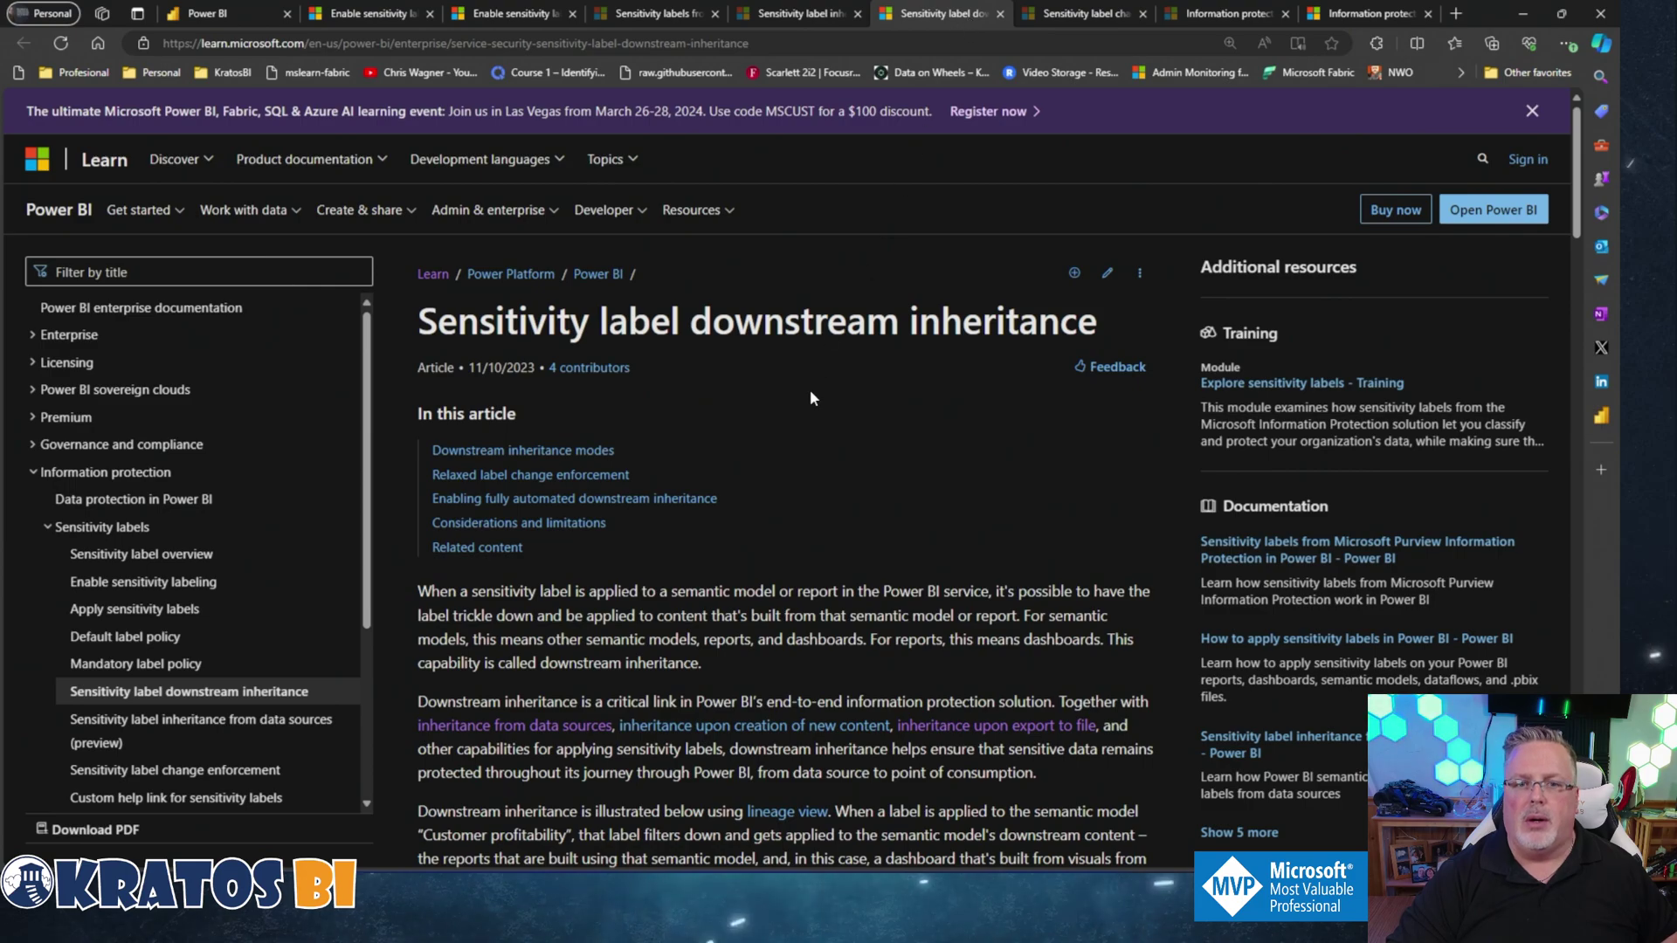
{"action": "scroll", "coordinate": [799, 423], "scroll_direction": "down", "scroll_amount": 8}
{"action": "scroll", "coordinate": [757, 545], "scroll_direction": "down", "scroll_amount": 10}
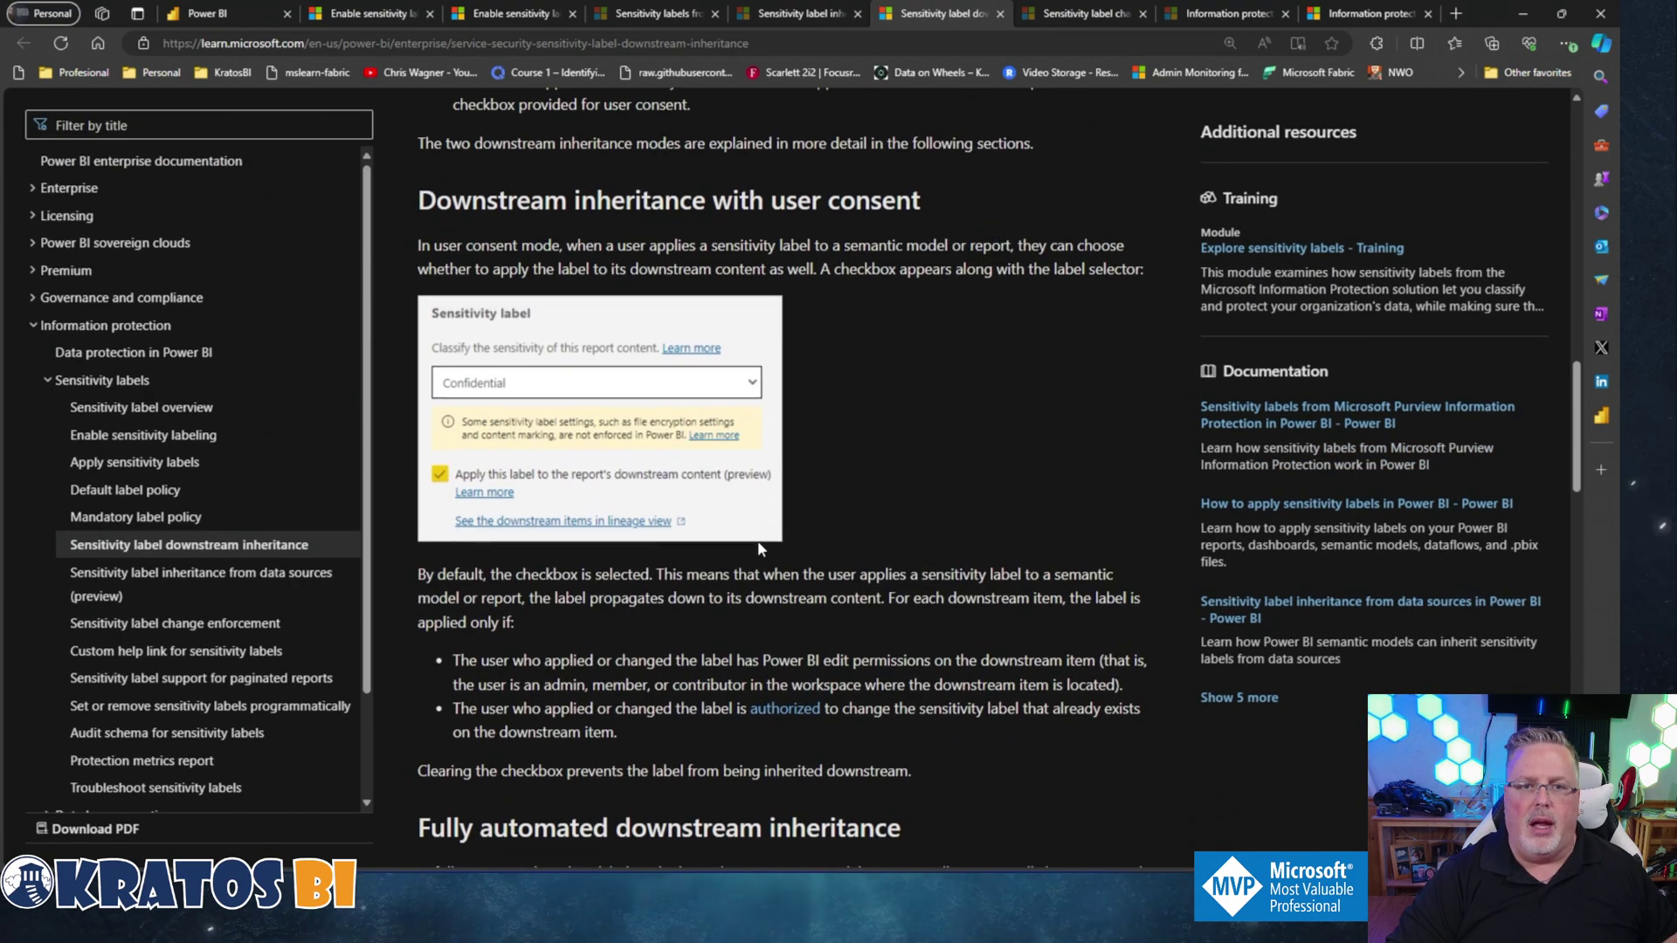
{"action": "scroll", "coordinate": [557, 409], "scroll_direction": "down", "scroll_amount": 14}
{"action": "scroll", "coordinate": [560, 457], "scroll_direction": "down", "scroll_amount": 7}
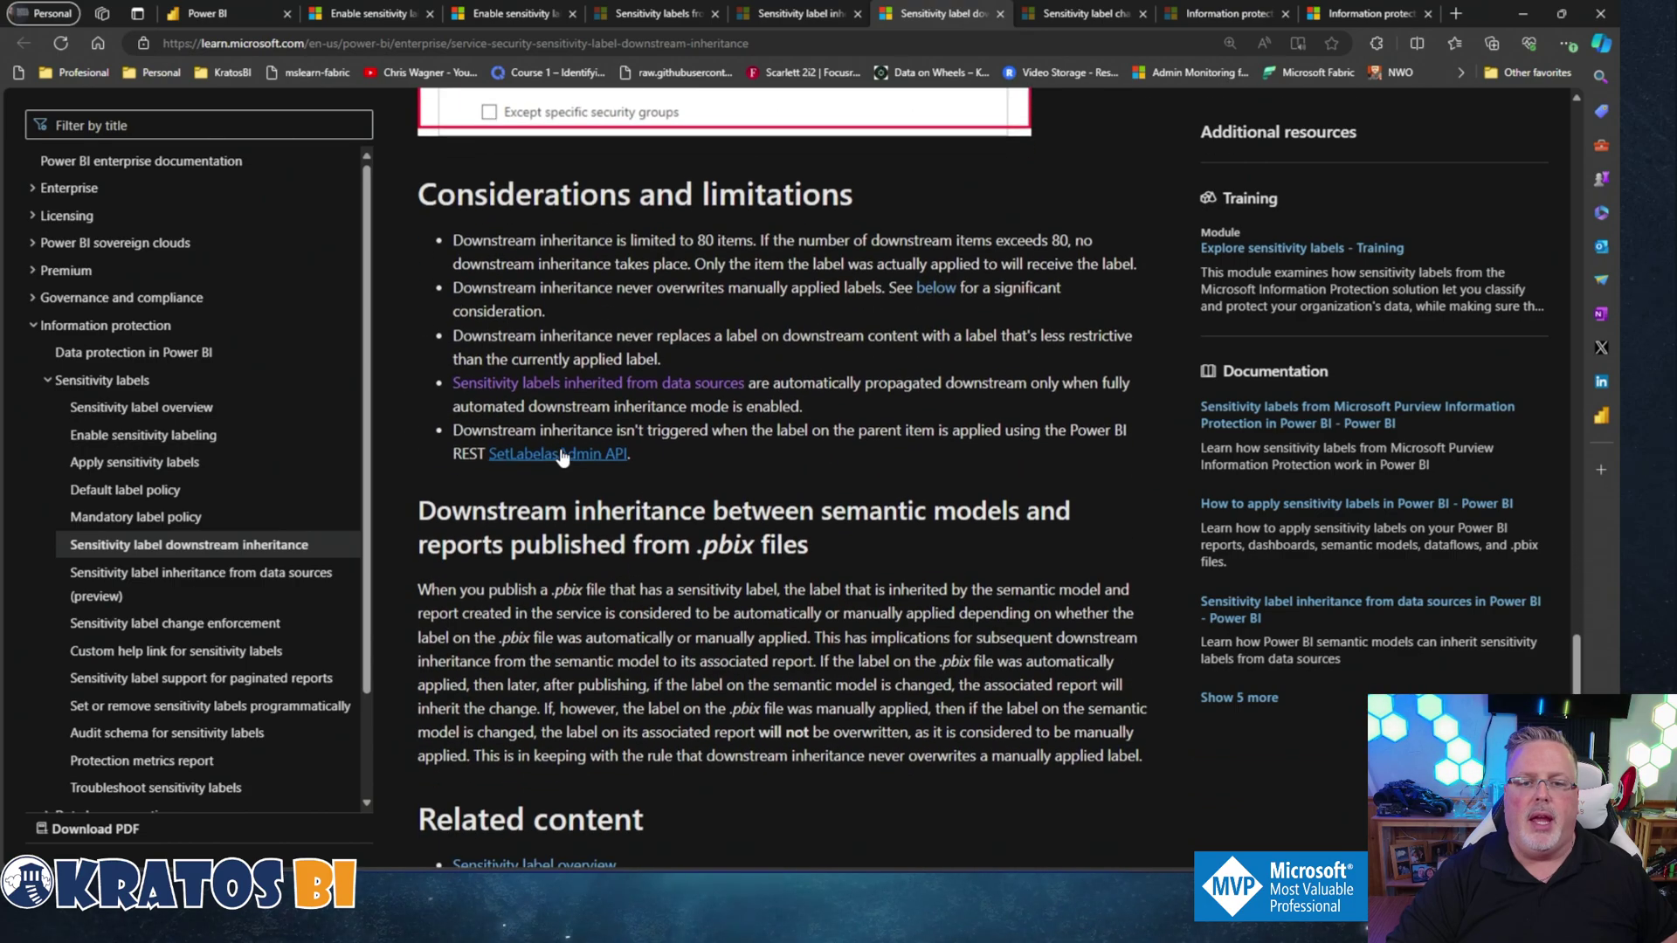
{"action": "scroll", "coordinate": [511, 303], "scroll_direction": "up", "scroll_amount": 3}
{"action": "scroll", "coordinate": [511, 303], "scroll_direction": "up", "scroll_amount": 3}
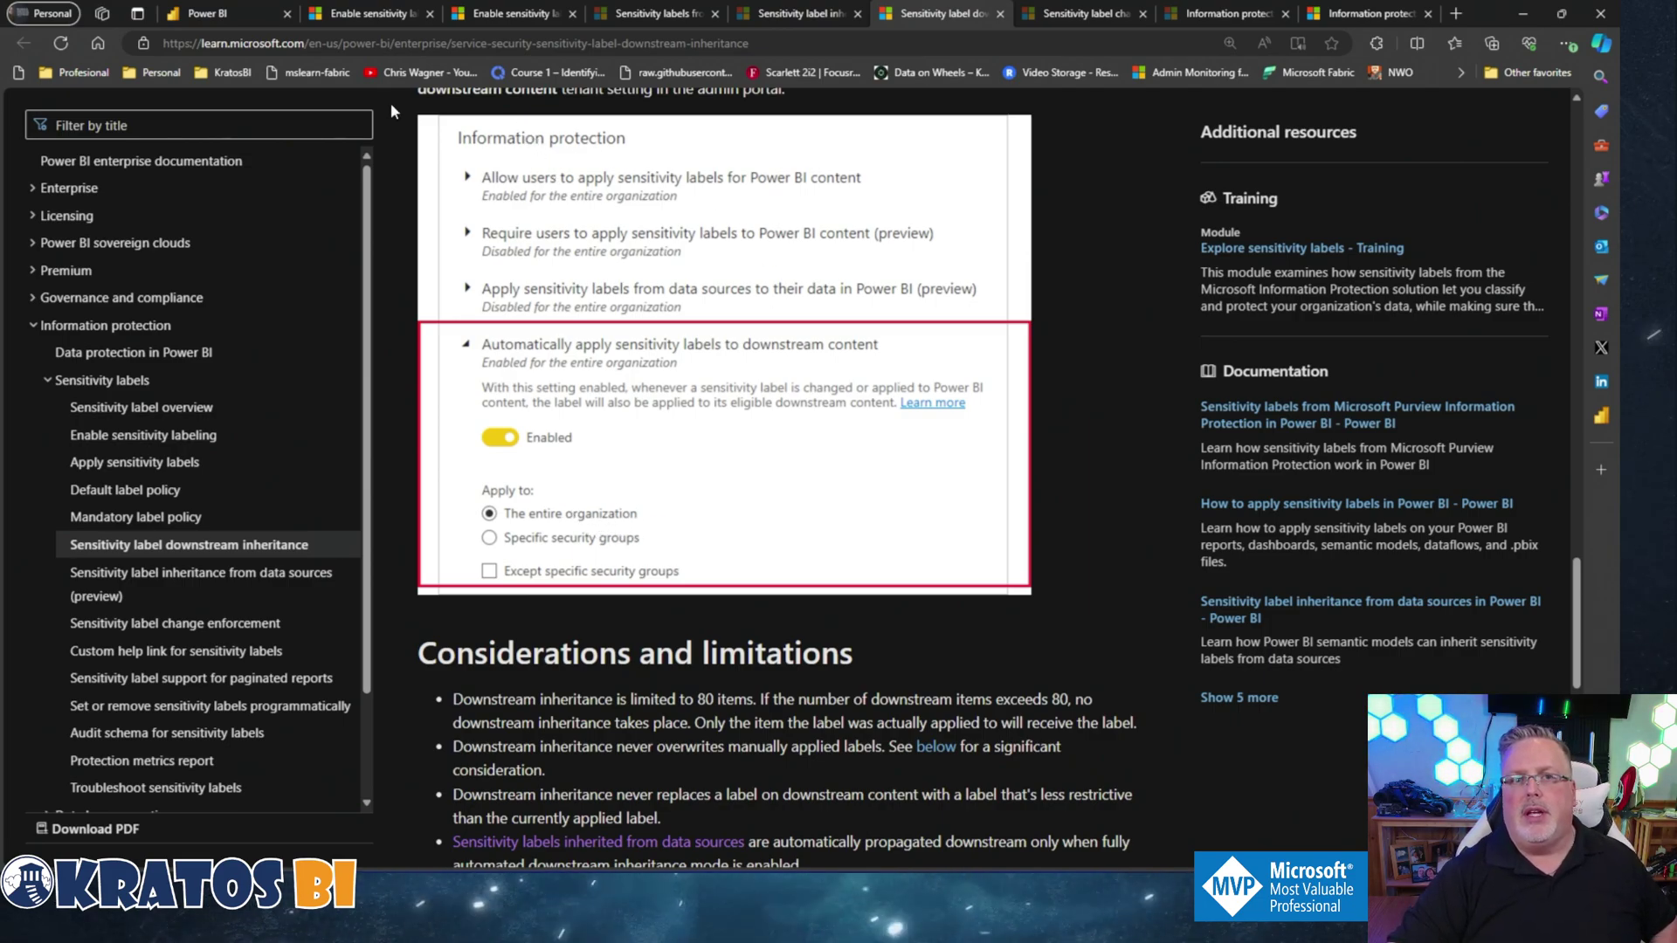
Collapse the link-sharing restriction, expand the encrypted PBIX editing setting, and view its co-author documentation.
{"action": "left_click", "coordinate": [227, 13]}
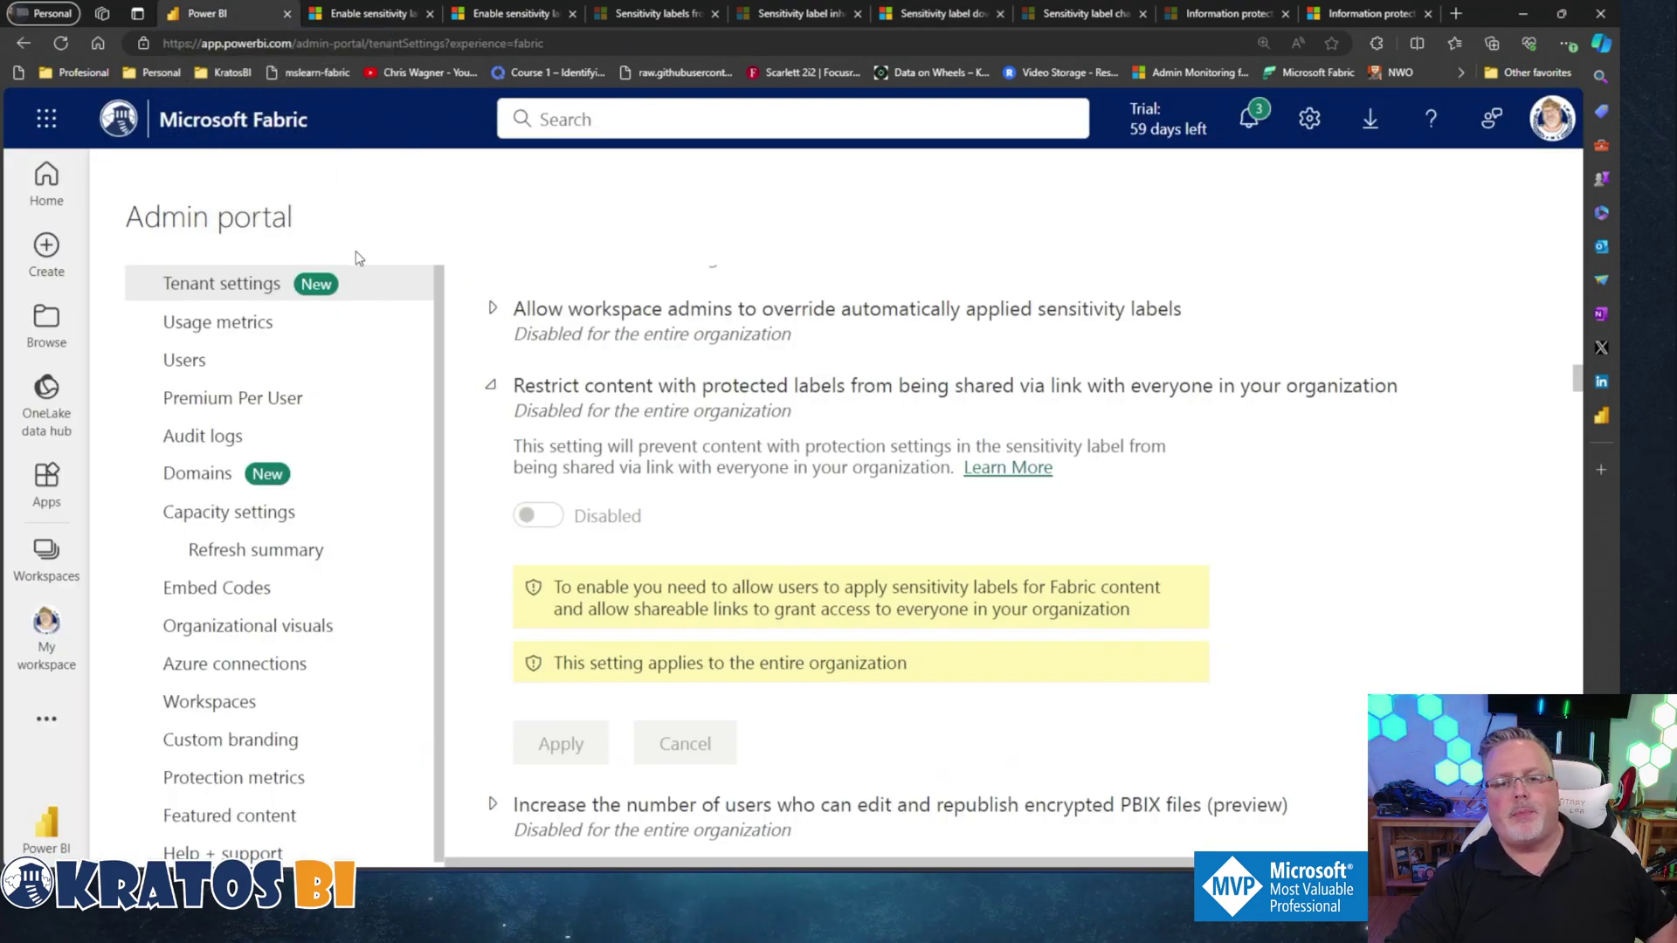
{"action": "left_click", "coordinate": [491, 387]}
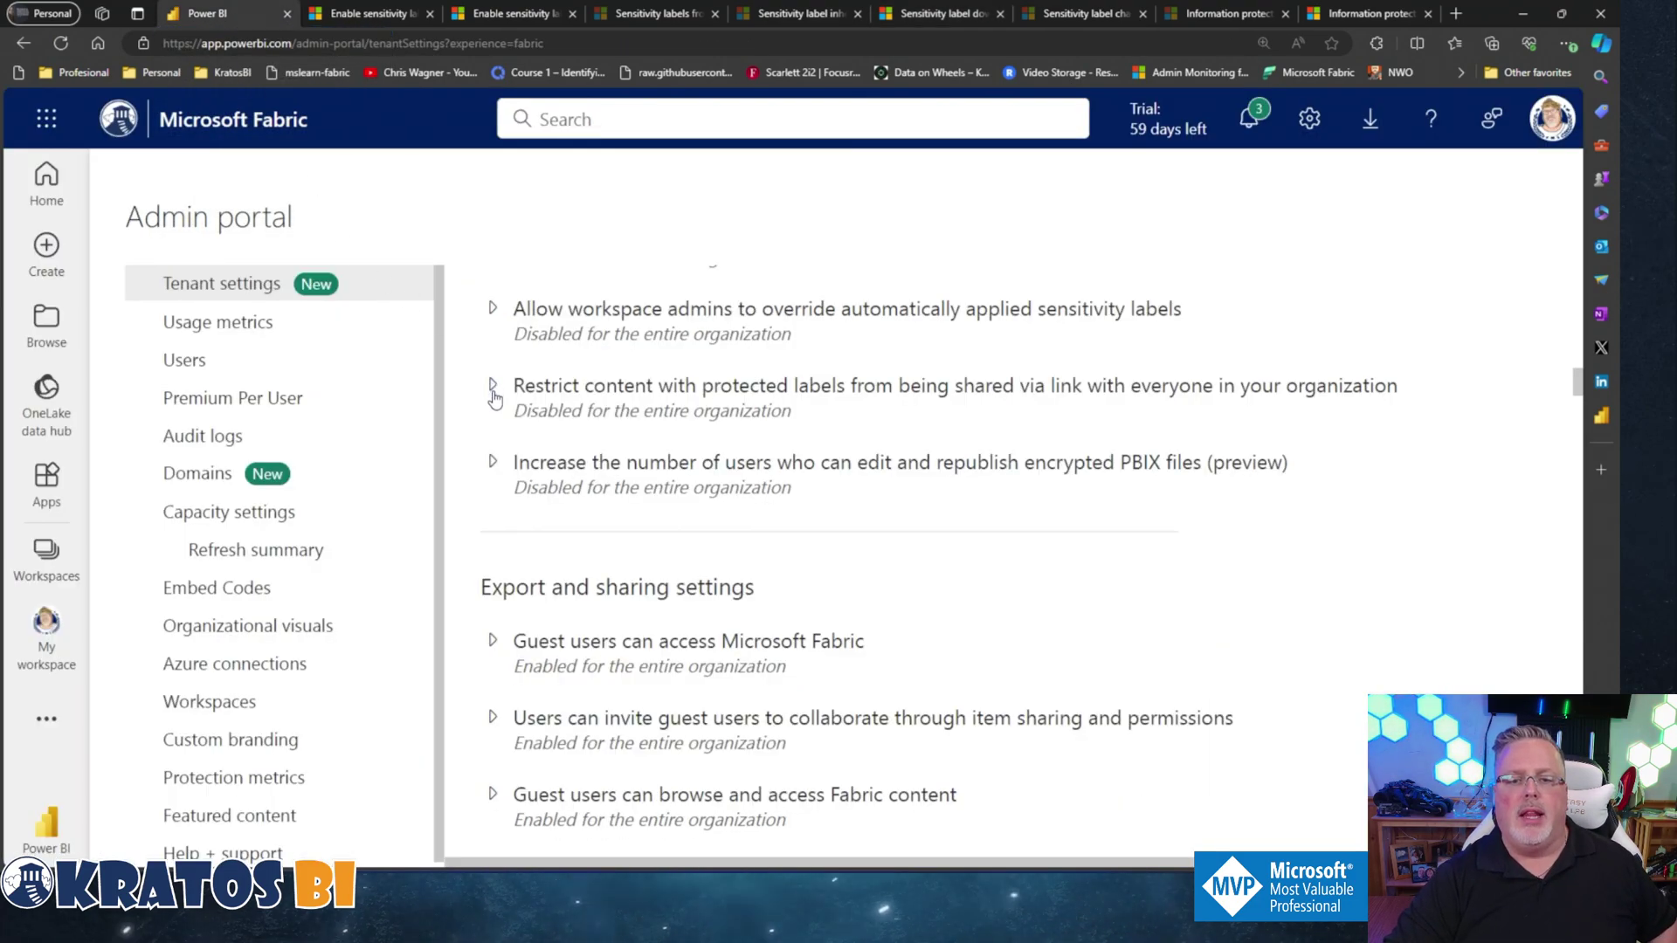
{"action": "left_click", "coordinate": [491, 464]}
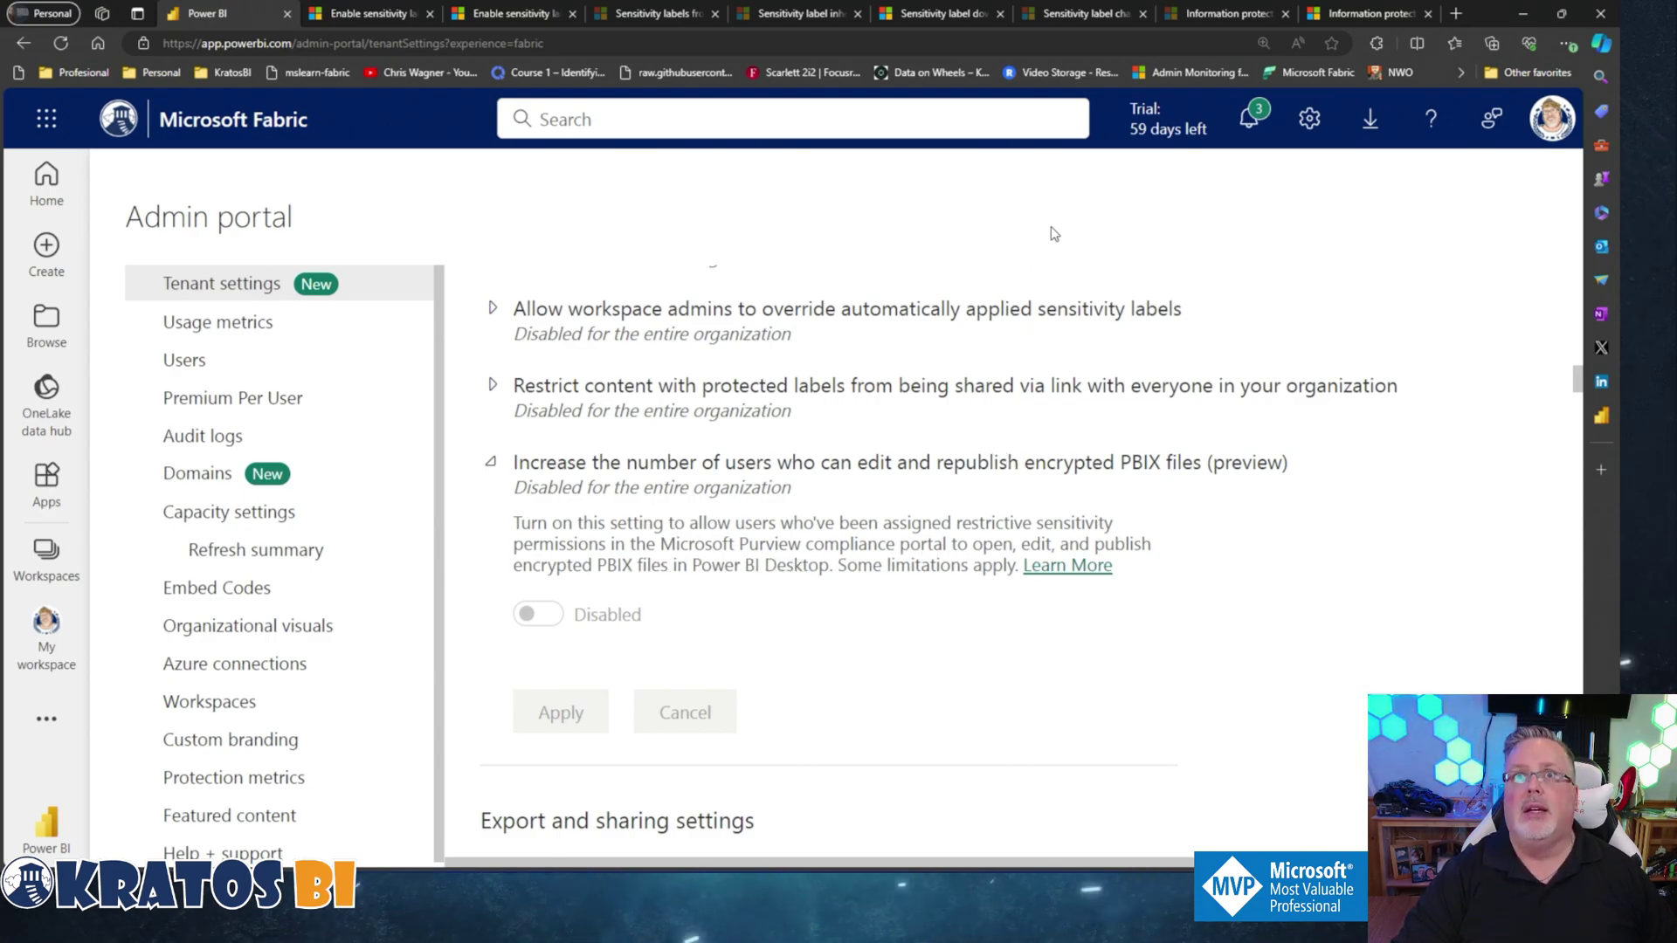
{"action": "left_click", "coordinate": [1374, 16]}
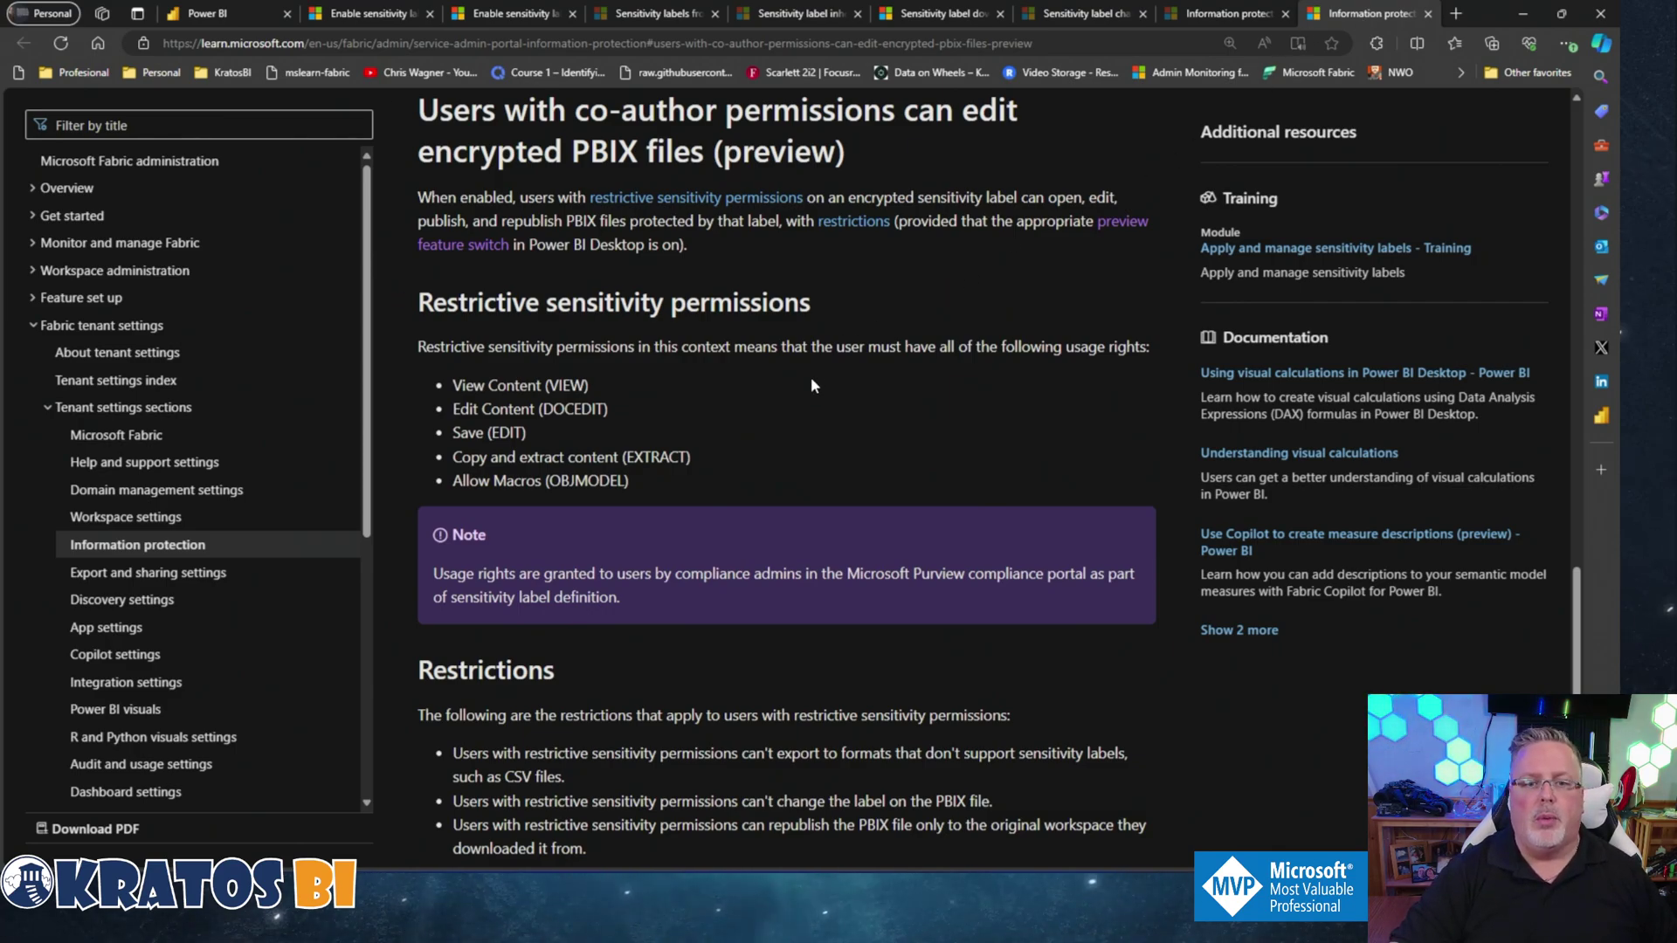
Read down to the Restrictions section on restrictive sensitivity permissions, then go back to the Admin portal.
{"action": "scroll", "coordinate": [810, 385], "scroll_direction": "up", "scroll_amount": 1}
{"action": "scroll", "coordinate": [760, 397], "scroll_direction": "down", "scroll_amount": 1}
{"action": "scroll", "coordinate": [754, 396], "scroll_direction": "down", "scroll_amount": 1}
{"action": "scroll", "coordinate": [754, 397], "scroll_direction": "down", "scroll_amount": 3}
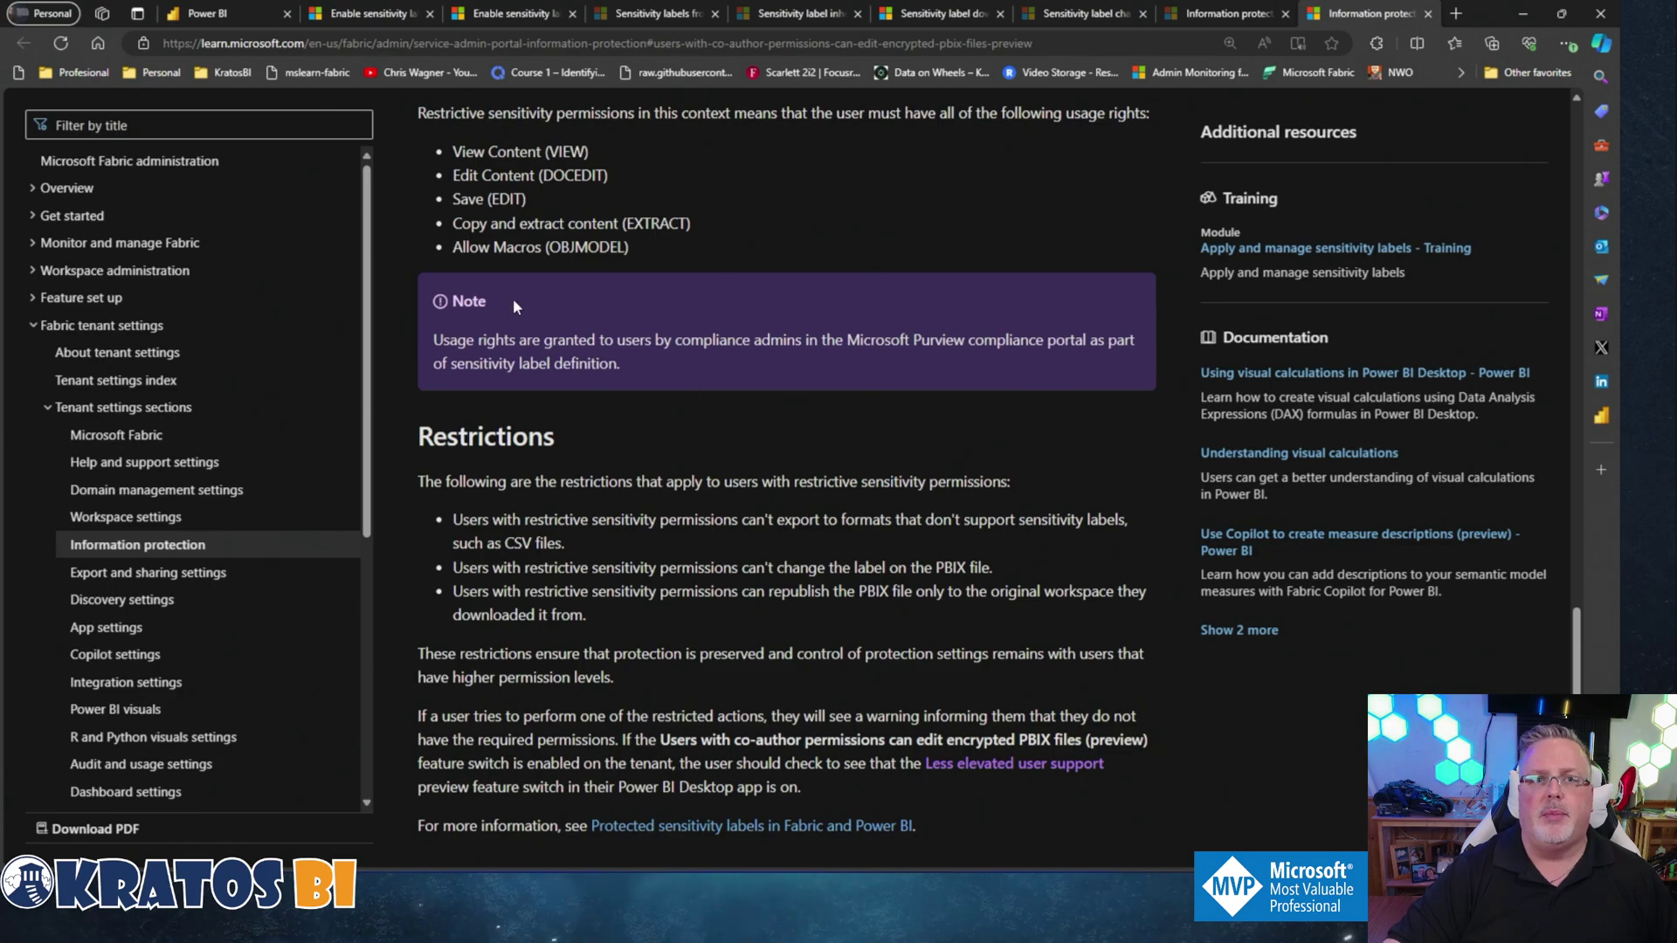
{"action": "left_click", "coordinate": [234, 18]}
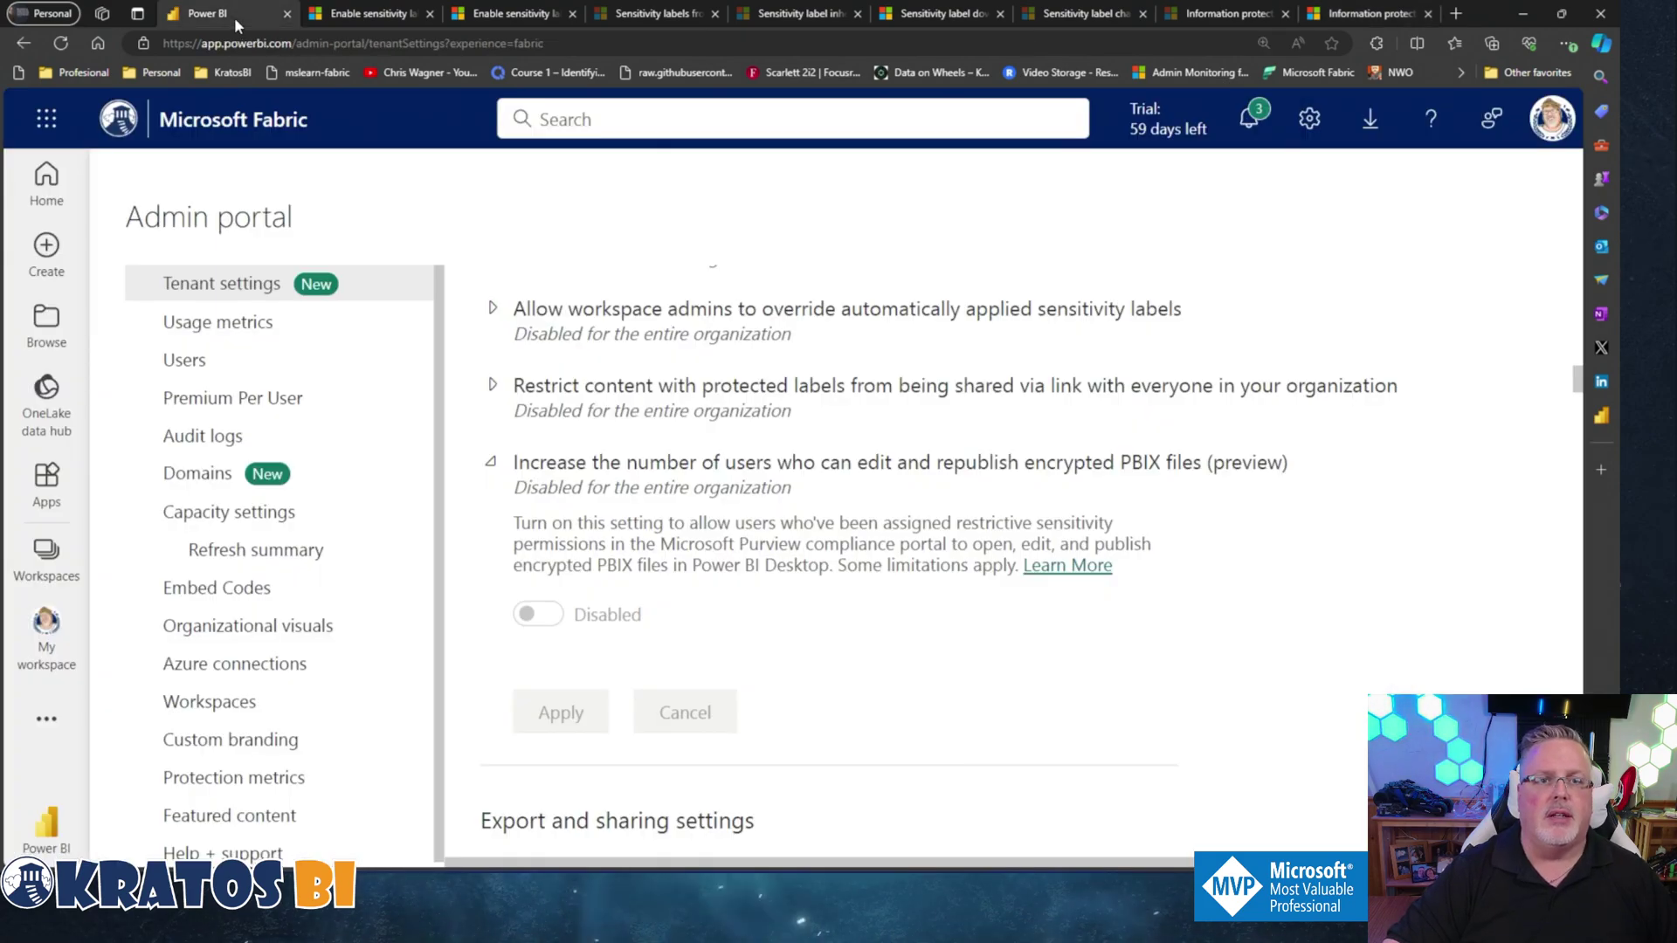
Collapse 'Increase the number of users who can edit and republish encrypted PBIX files'.
{"action": "left_click", "coordinate": [506, 467]}
{"action": "scroll", "coordinate": [509, 480], "scroll_direction": "up", "scroll_amount": 4}
{"action": "scroll", "coordinate": [509, 481], "scroll_direction": "down", "scroll_amount": 1}
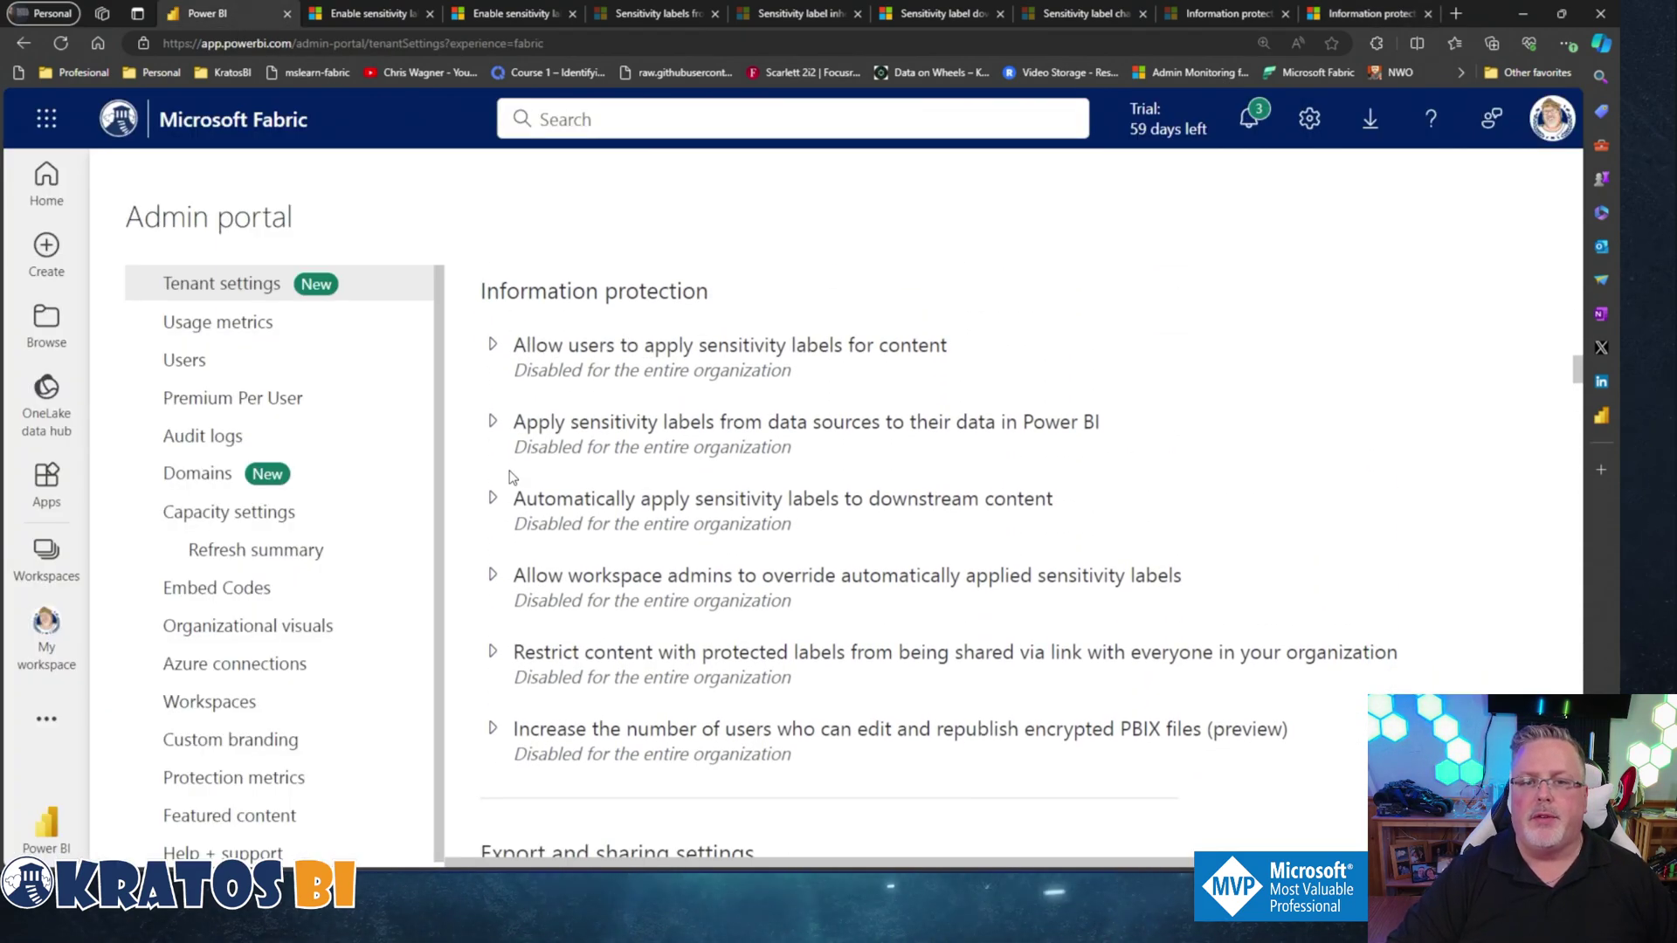